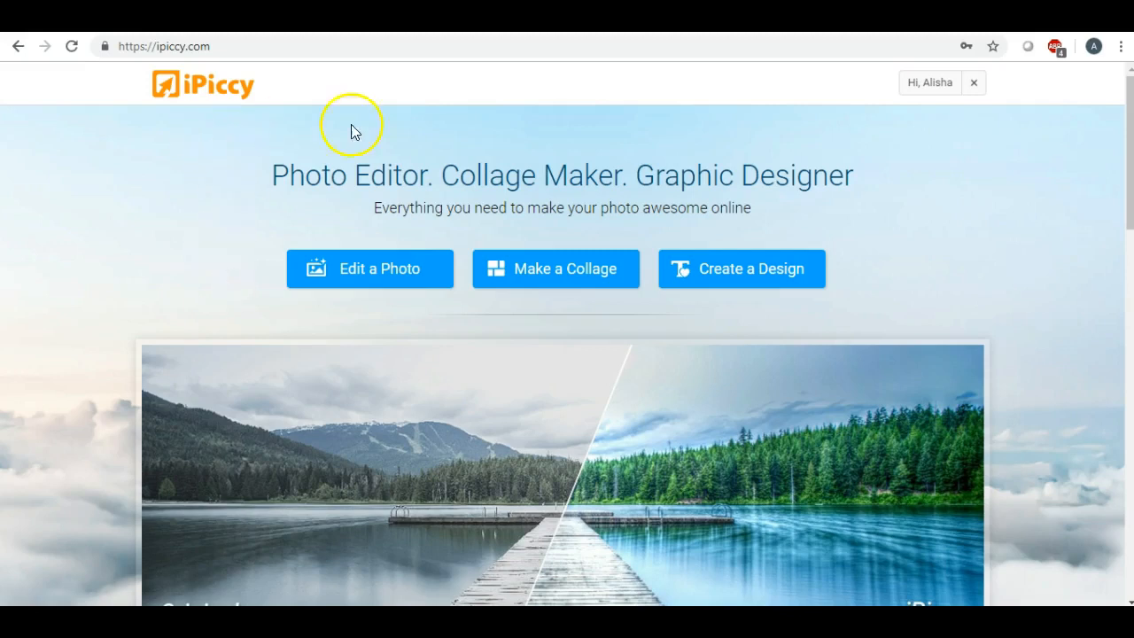
Start a new graphic design with a 5 x 7" canvas and a white background.
{"action": "left_click", "coordinate": [716, 271]}
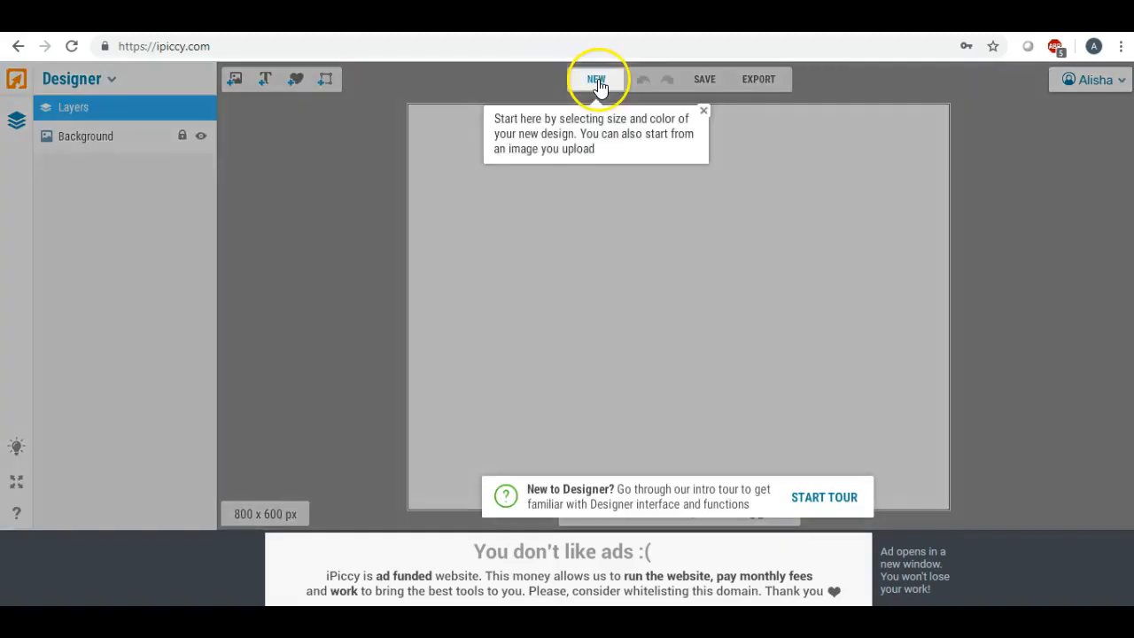
{"action": "left_click", "coordinate": [597, 80]}
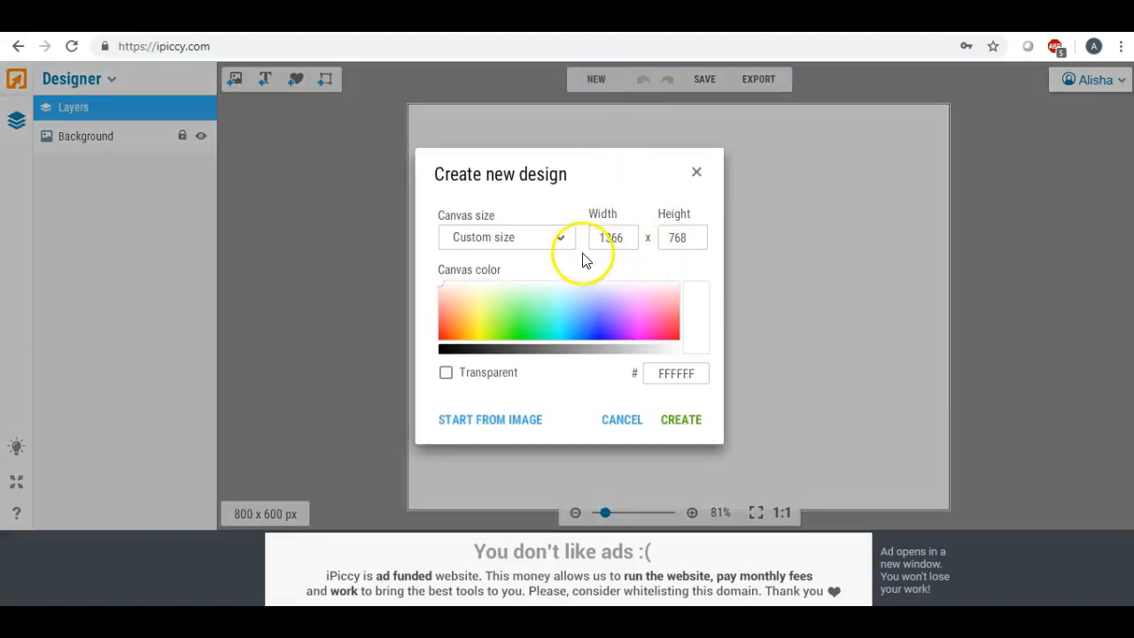
{"action": "left_click", "coordinate": [561, 243]}
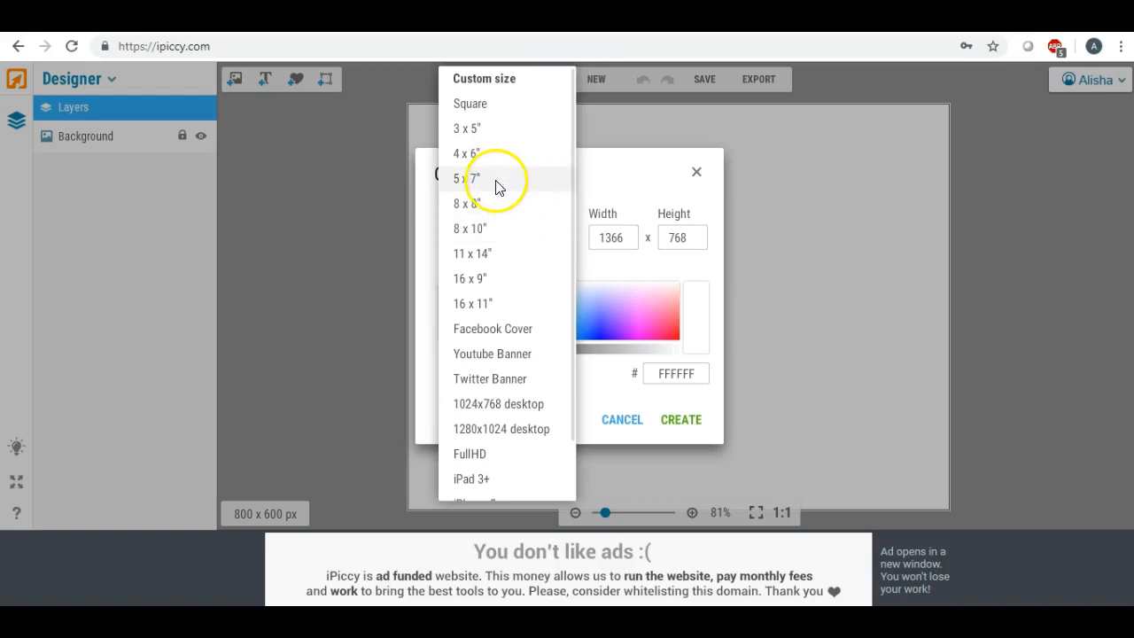
{"action": "left_click", "coordinate": [496, 186]}
{"action": "left_click", "coordinate": [675, 420]}
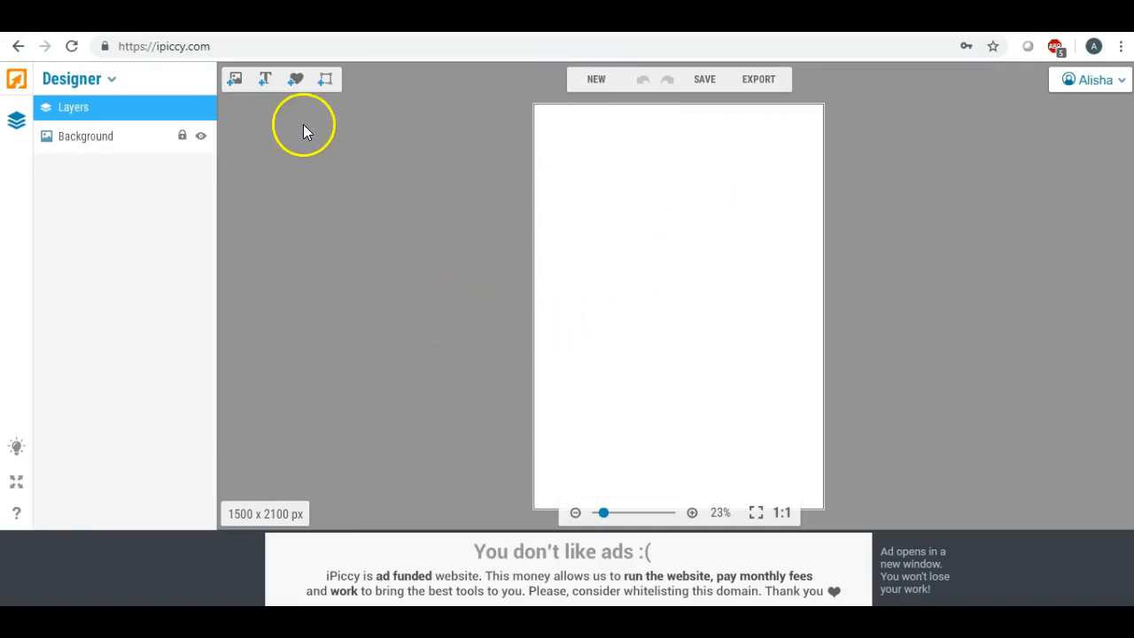
Add the uploaded parchment texture from the second row and stretch it slightly past all canvas edges.
{"action": "left_click", "coordinate": [234, 80]}
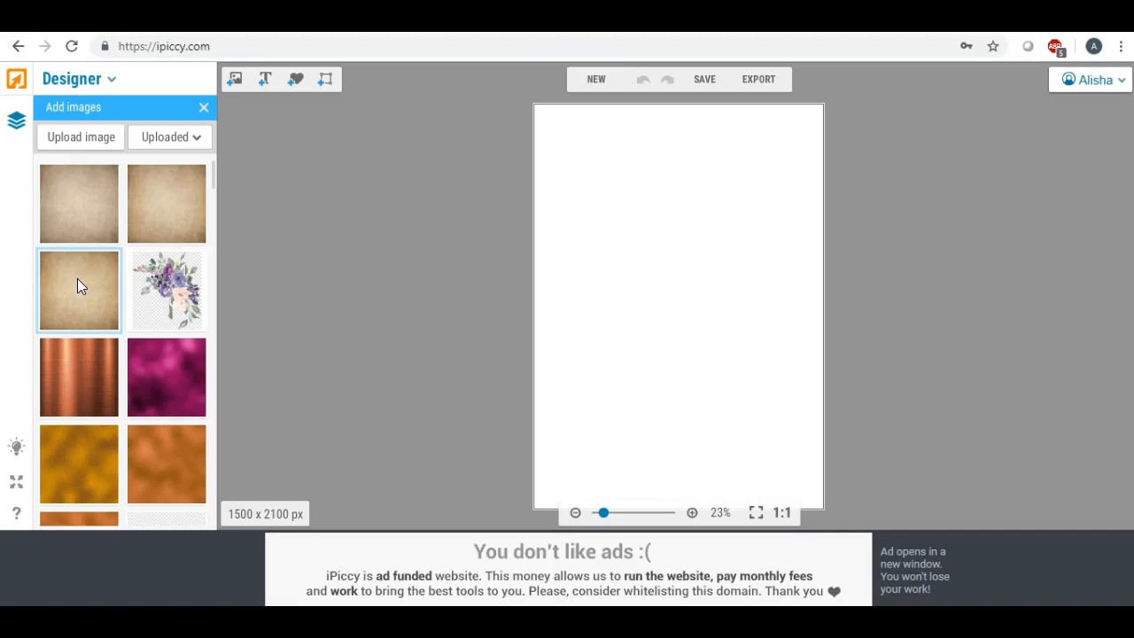
{"action": "left_click_drag", "start_coordinate": [68, 285], "coordinate": [600, 173]}
{"action": "left_click", "coordinate": [632, 211]}
{"action": "left_click_drag", "start_coordinate": [675, 177], "coordinate": [834, 177]}
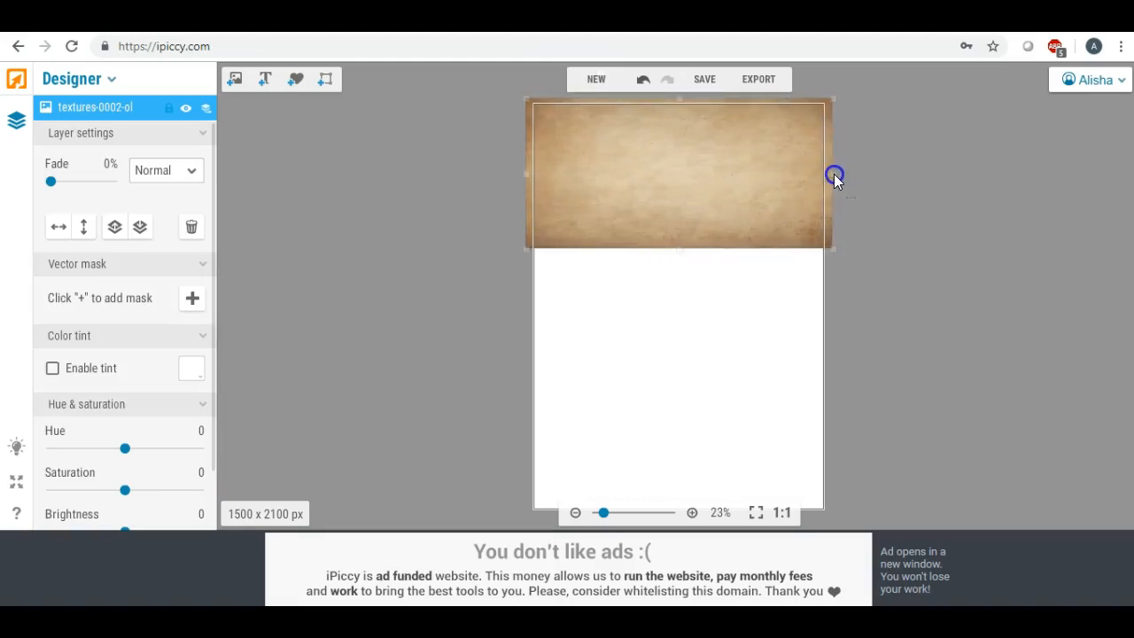
{"action": "left_click_drag", "start_coordinate": [679, 250], "coordinate": [671, 524]}
{"action": "left_click_drag", "start_coordinate": [679, 291], "coordinate": [677, 290]}
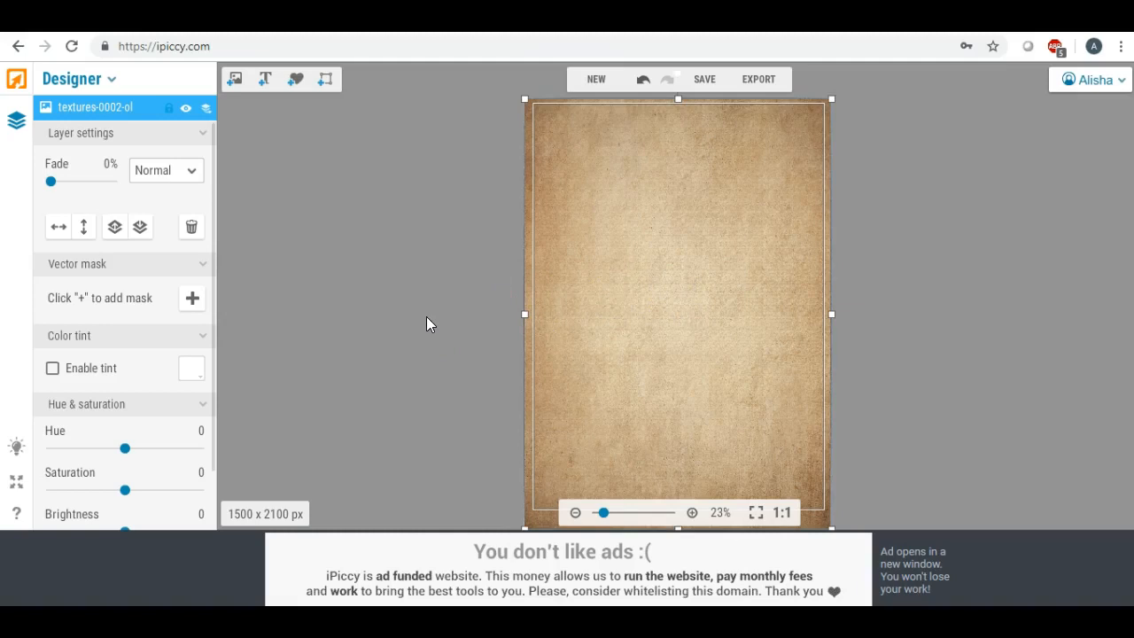
Set the parchment texture's fade to 23% and deselect the layer.
{"action": "mouse_move", "coordinate": [431, 306]}
{"action": "left_mouse_down"}
{"action": "mouse_move", "coordinate": [547, 253]}
{"action": "mouse_move", "coordinate": [576, 258]}
{"action": "mouse_move", "coordinate": [481, 222]}
{"action": "left_mouse_up"}
{"action": "left_click_drag", "start_coordinate": [50, 181], "coordinate": [65, 183]}
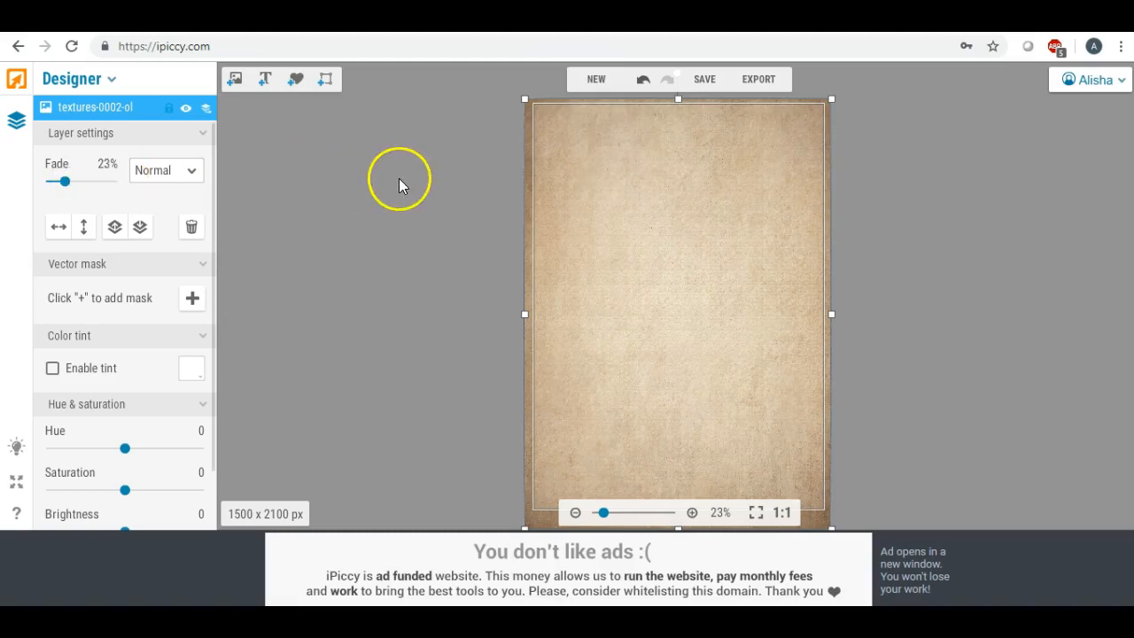
{"action": "left_click", "coordinate": [306, 156]}
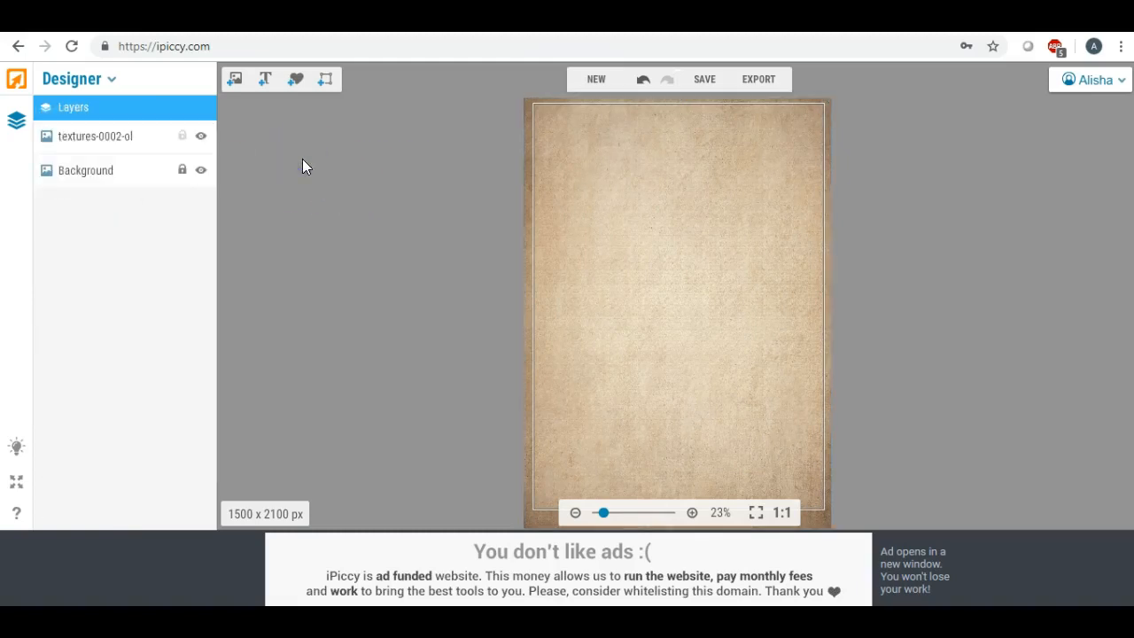
Add the uploaded purple floral bouquet near the canvas's upper-right corner and enlarge it.
{"action": "left_click", "coordinate": [236, 83]}
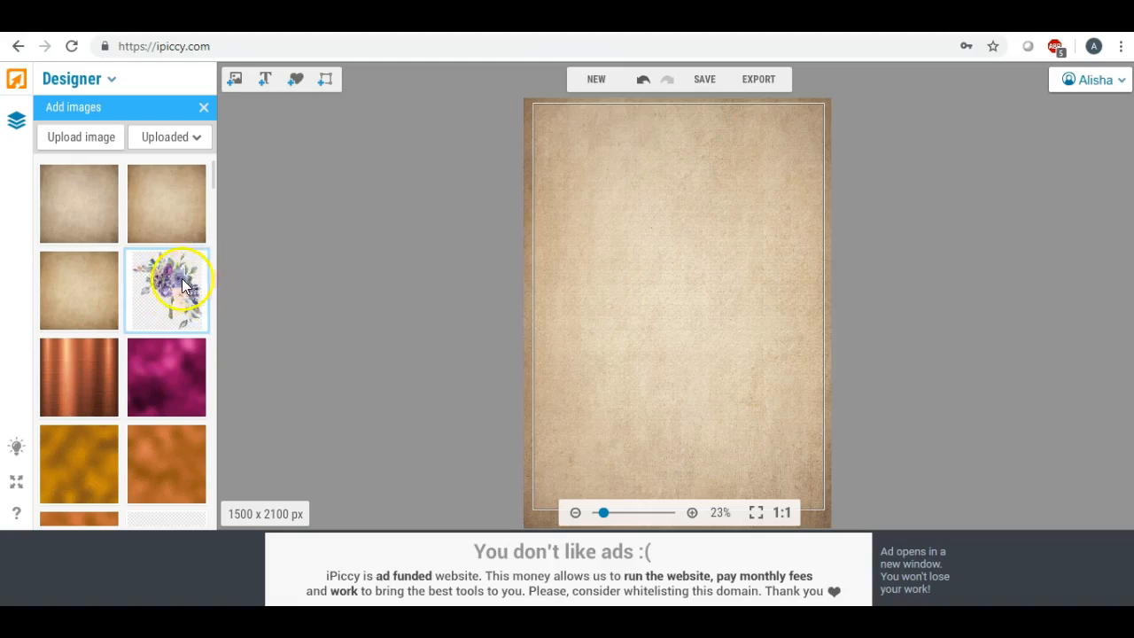
{"action": "left_click_drag", "start_coordinate": [184, 284], "coordinate": [759, 177]}
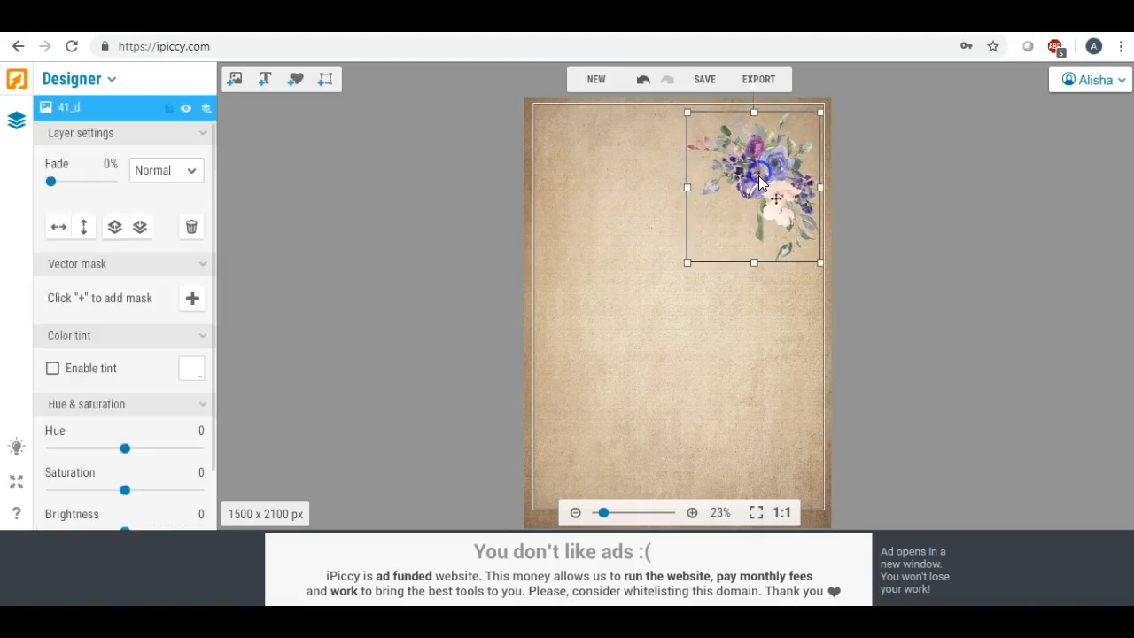
{"action": "left_click_drag", "start_coordinate": [688, 113], "coordinate": [619, 86]}
{"action": "left_click_drag", "start_coordinate": [743, 179], "coordinate": [774, 138]}
{"action": "left_click_drag", "start_coordinate": [686, 254], "coordinate": [632, 321]}
{"action": "left_click_drag", "start_coordinate": [734, 194], "coordinate": [754, 184]}
{"action": "left_click_drag", "start_coordinate": [756, 246], "coordinate": [743, 324]}
Try tilting the bouquet clockwise while fitting it over the canvas's upper-right corner.
{"action": "left_click_drag", "start_coordinate": [748, 122], "coordinate": [803, 132]}
{"action": "left_click_drag", "start_coordinate": [757, 221], "coordinate": [754, 131]}
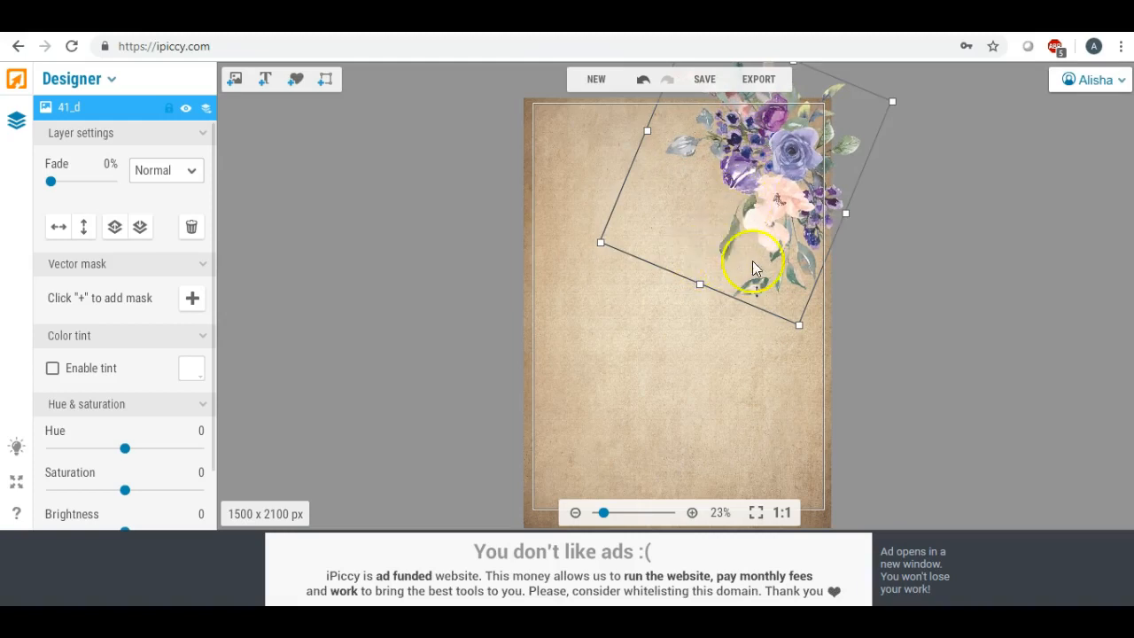
{"action": "left_click_drag", "start_coordinate": [757, 187], "coordinate": [722, 268]}
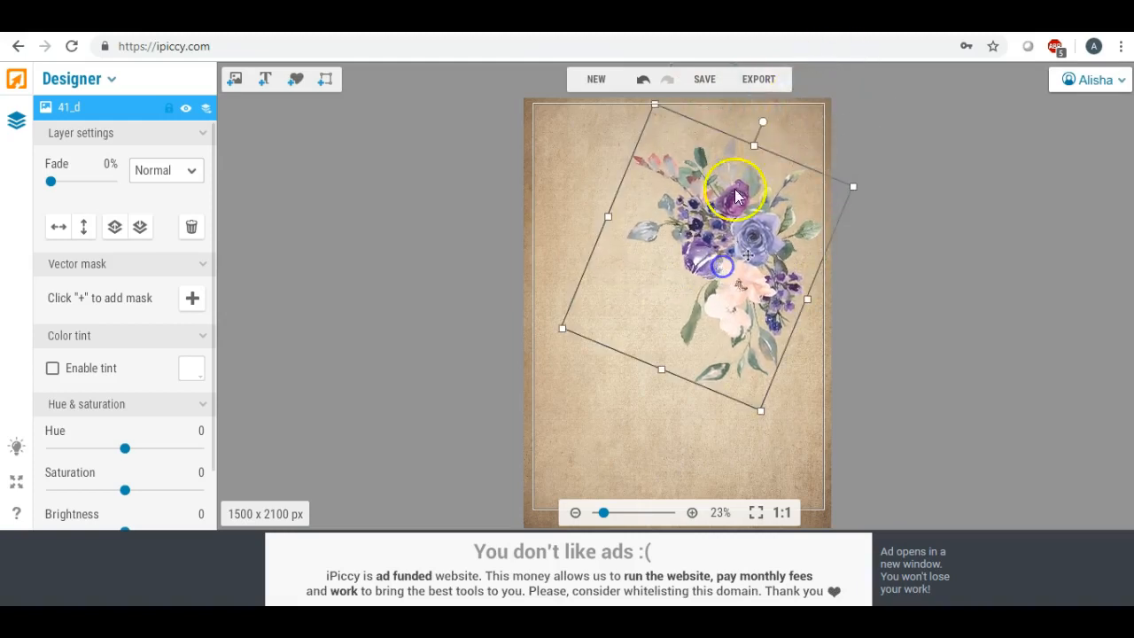
{"action": "left_click_drag", "start_coordinate": [760, 122], "coordinate": [742, 113]}
{"action": "left_click_drag", "start_coordinate": [730, 214], "coordinate": [788, 138]}
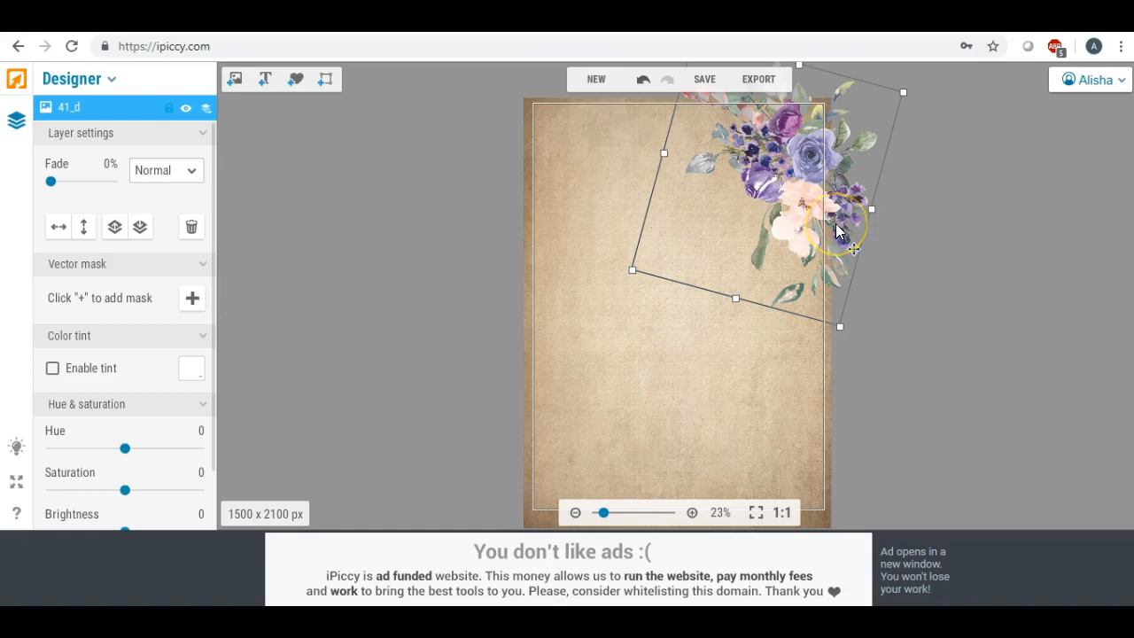
{"action": "left_click_drag", "start_coordinate": [760, 156], "coordinate": [765, 197]}
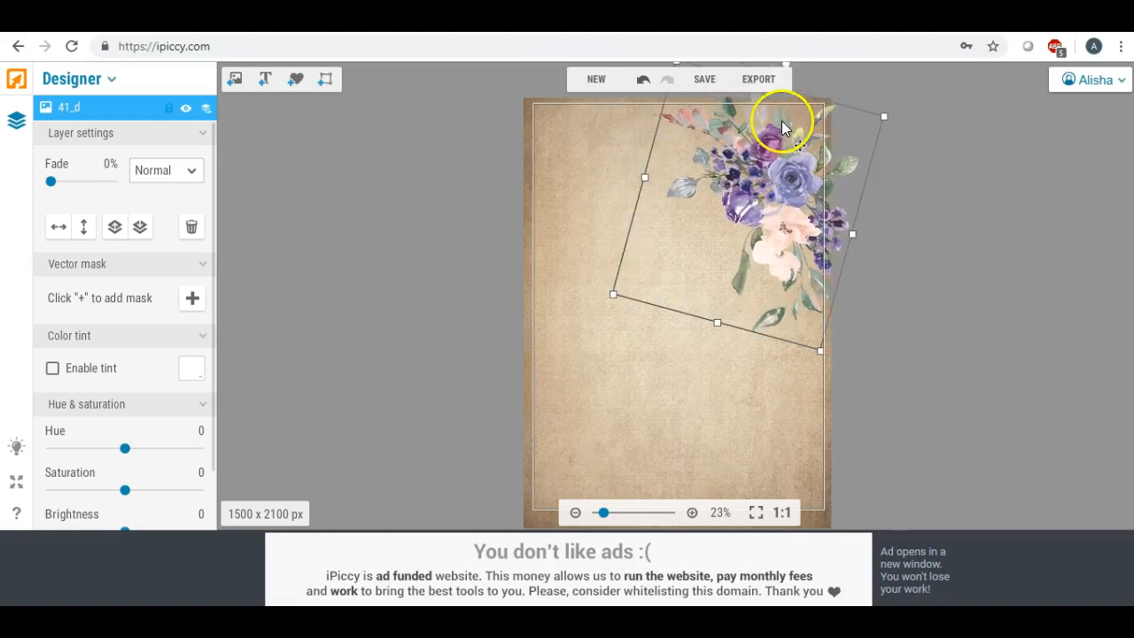
Shrink the tilted bouquet slightly and keep it in the canvas's upper-right area.
{"action": "left_click_drag", "start_coordinate": [716, 324], "coordinate": [731, 289]}
{"action": "left_click_drag", "start_coordinate": [731, 183], "coordinate": [719, 199]}
{"action": "left_click_drag", "start_coordinate": [712, 144], "coordinate": [700, 184]}
{"action": "left_click_drag", "start_coordinate": [652, 116], "coordinate": [649, 117]}
{"action": "left_click_drag", "start_coordinate": [628, 229], "coordinate": [750, 197]}
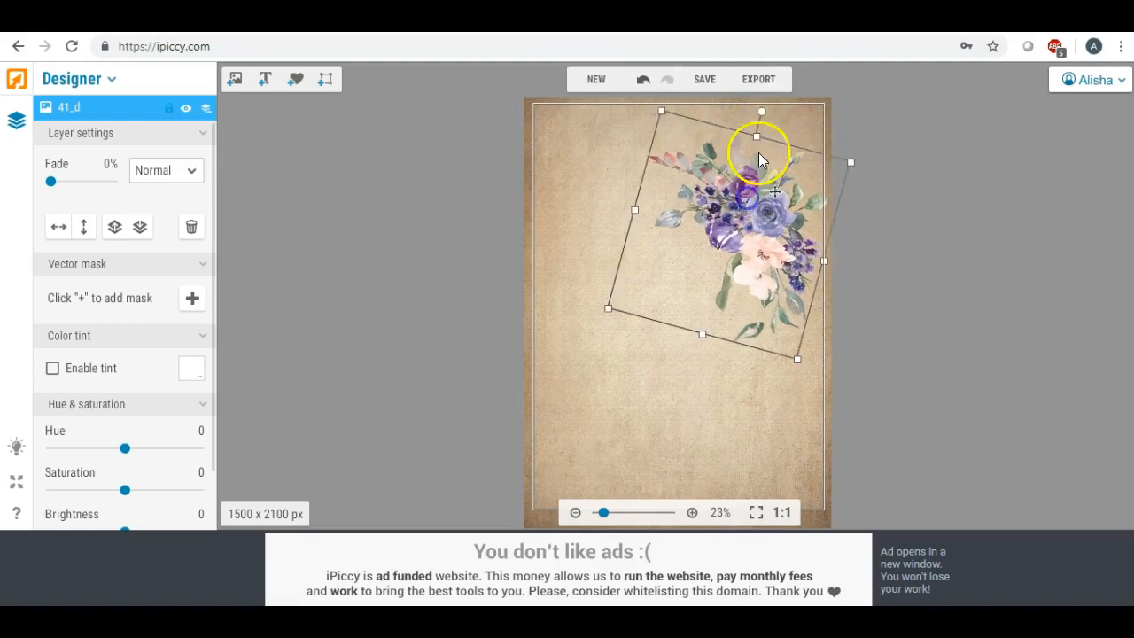
Rotate the bouquet back upright and move it so it overhangs the canvas's upper-right corner.
{"action": "left_click_drag", "start_coordinate": [763, 111], "coordinate": [750, 108]}
{"action": "mouse_move", "coordinate": [766, 202]}
{"action": "left_mouse_down"}
{"action": "mouse_move", "coordinate": [770, 149]}
{"action": "mouse_move", "coordinate": [760, 206]}
{"action": "left_mouse_up"}
{"action": "left_click_drag", "start_coordinate": [751, 124], "coordinate": [724, 101]}
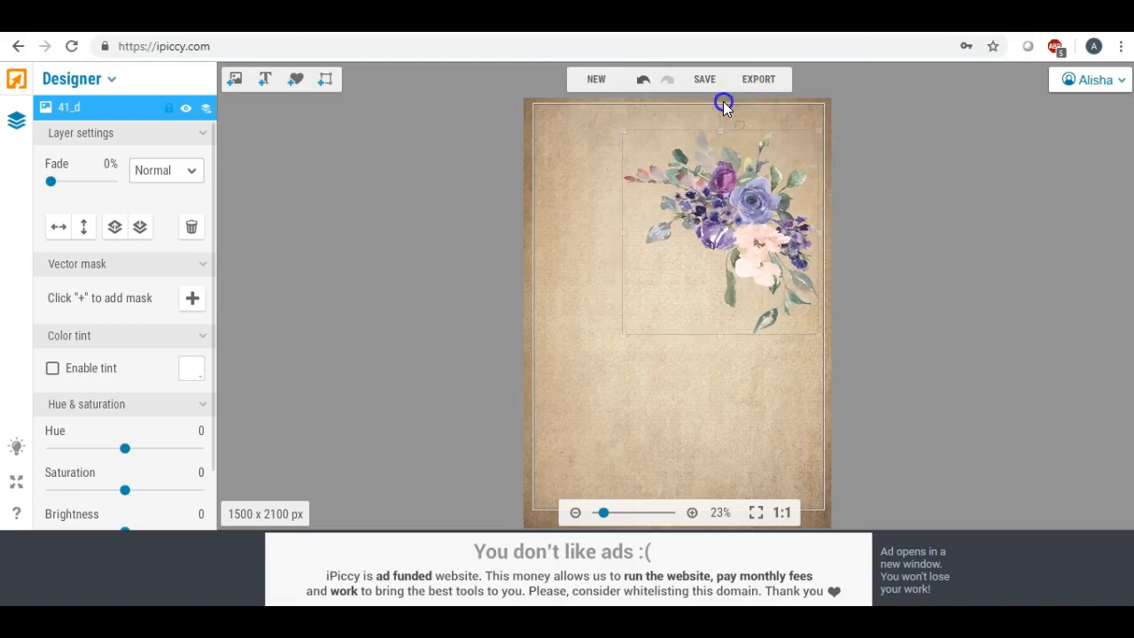
{"action": "left_click_drag", "start_coordinate": [767, 206], "coordinate": [804, 152]}
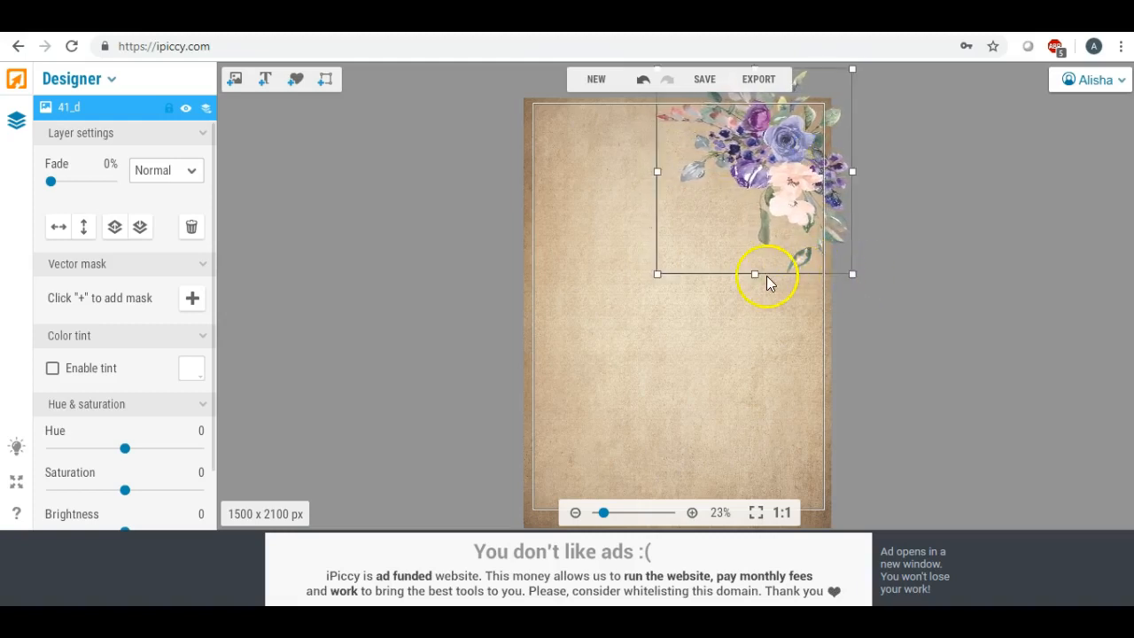
Stretch the upper-right bouquet downward and widen it toward the middle of the canvas.
{"action": "left_click_drag", "start_coordinate": [756, 275], "coordinate": [755, 316]}
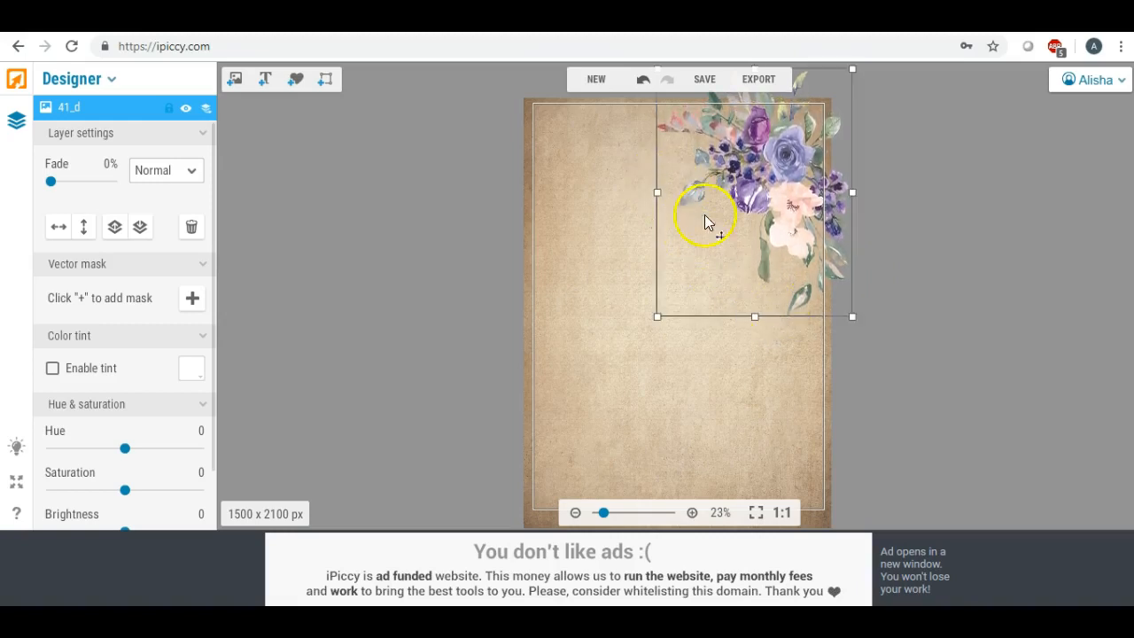
{"action": "left_click", "coordinate": [607, 237]}
{"action": "left_click", "coordinate": [714, 170]}
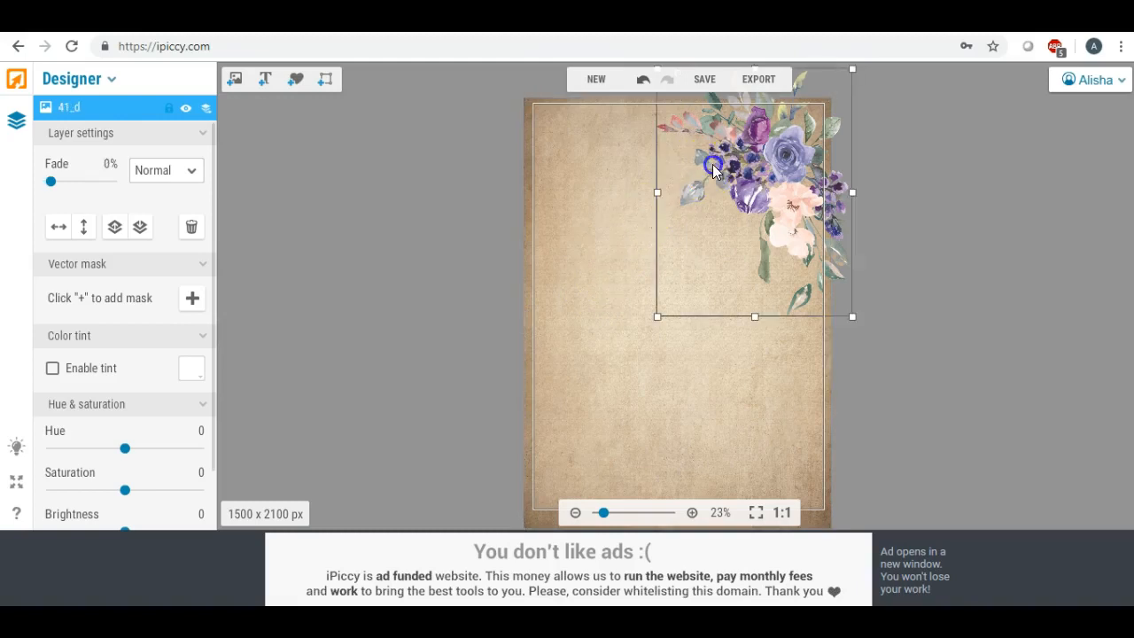
{"action": "left_click_drag", "start_coordinate": [653, 197], "coordinate": [634, 192]}
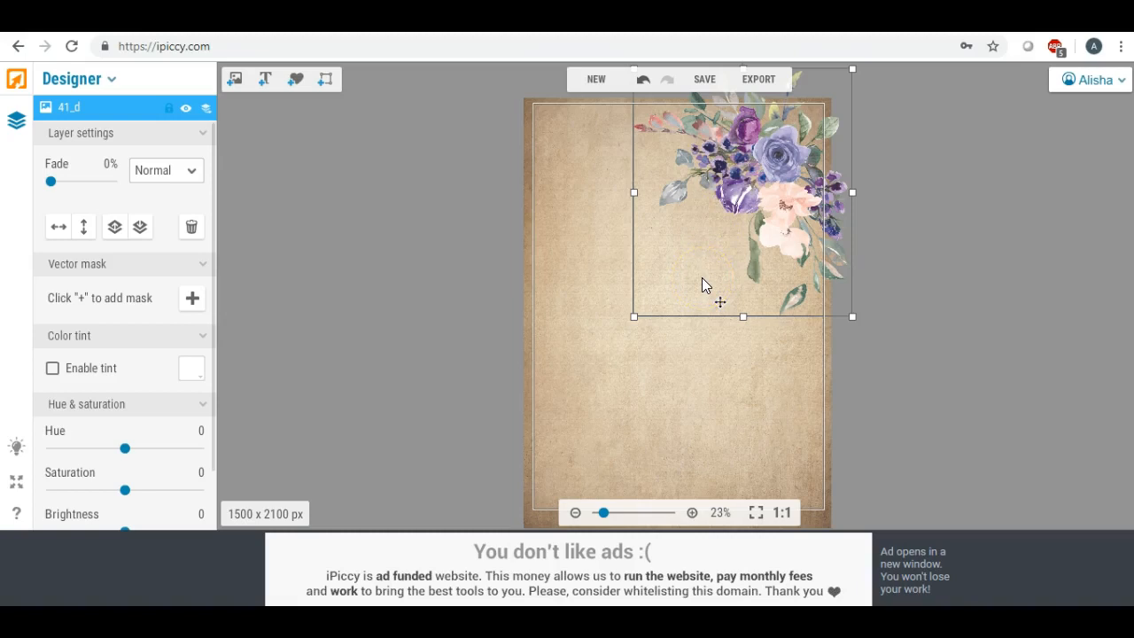
Duplicate the bouquet, move the copy to the canvas's lower-left area and turn it about 180 degrees.
{"action": "right_click", "coordinate": [735, 183]}
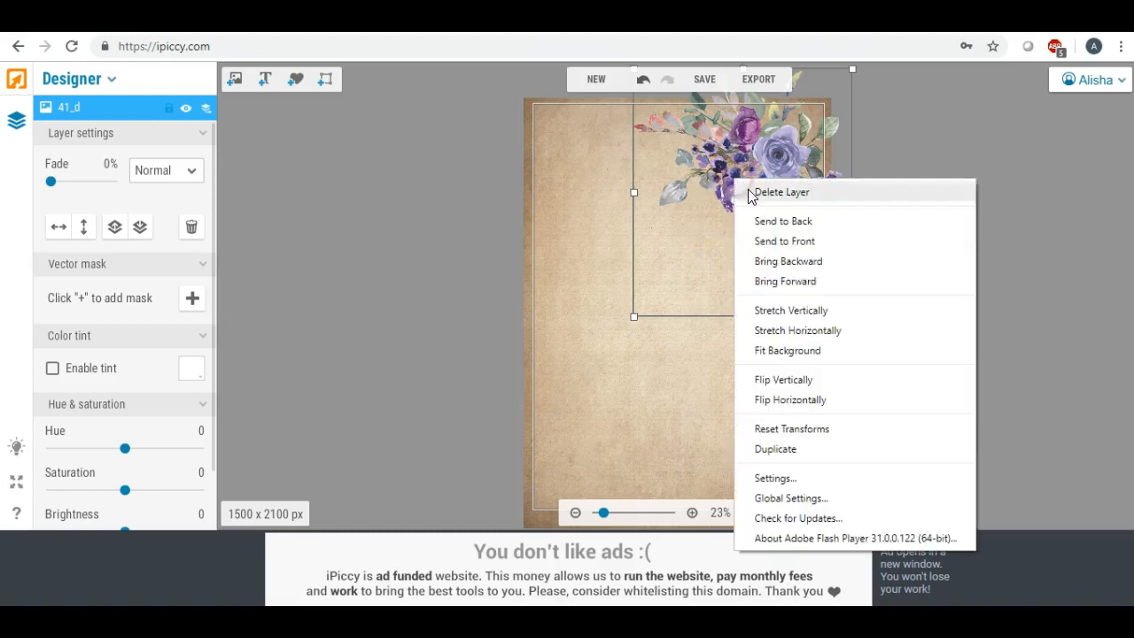
{"action": "left_click", "coordinate": [776, 449]}
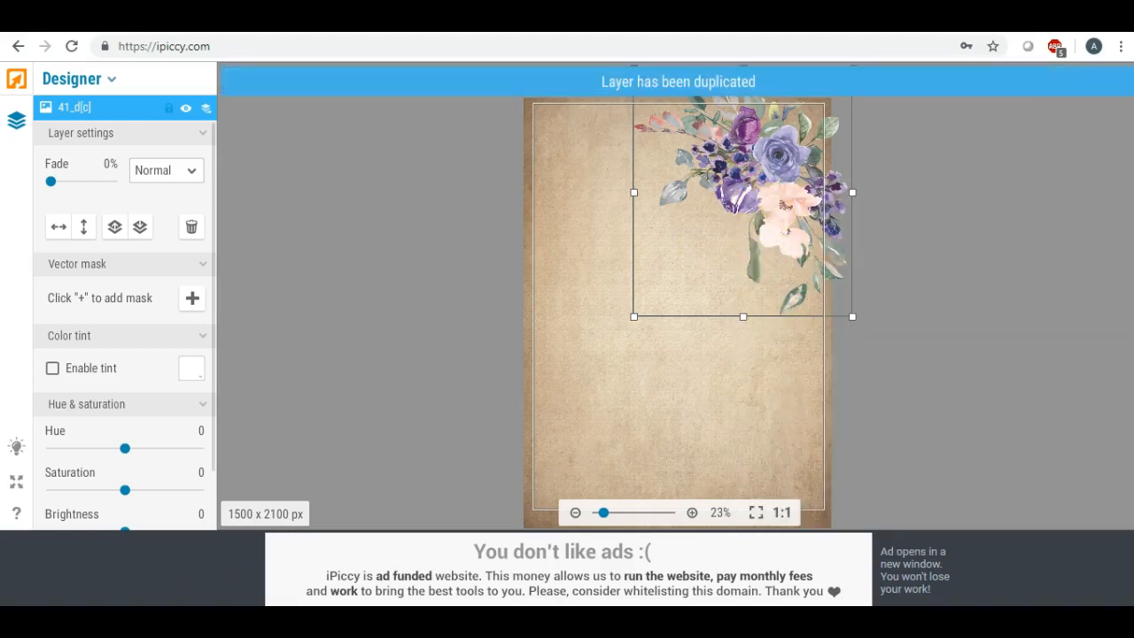
{"action": "left_click_drag", "start_coordinate": [716, 190], "coordinate": [606, 382]}
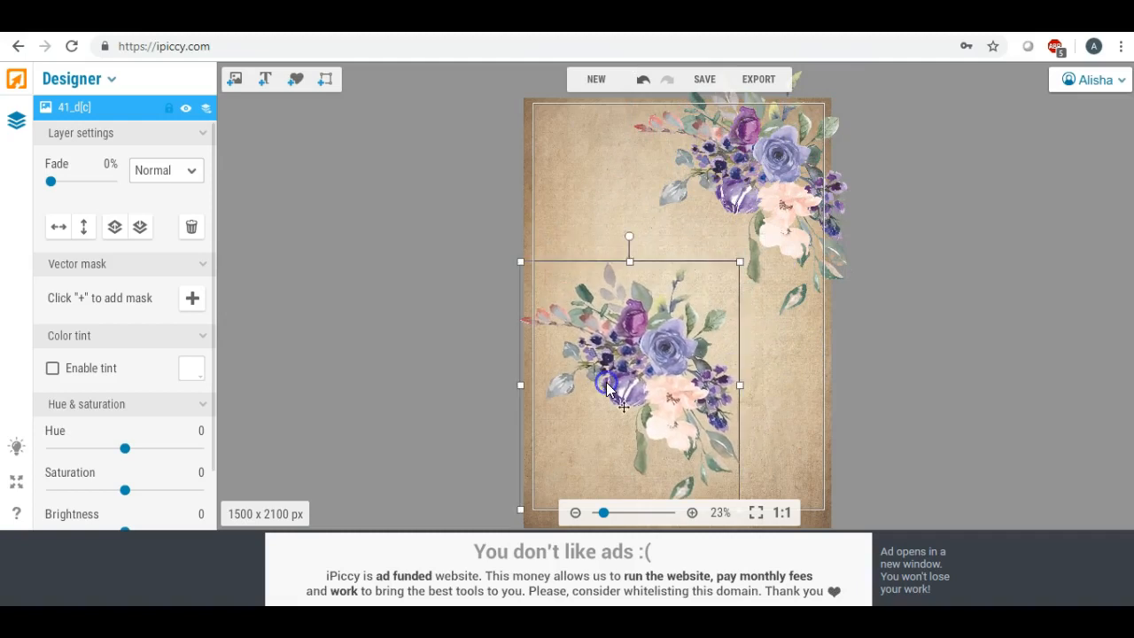
{"action": "left_click_drag", "start_coordinate": [630, 233], "coordinate": [628, 484]}
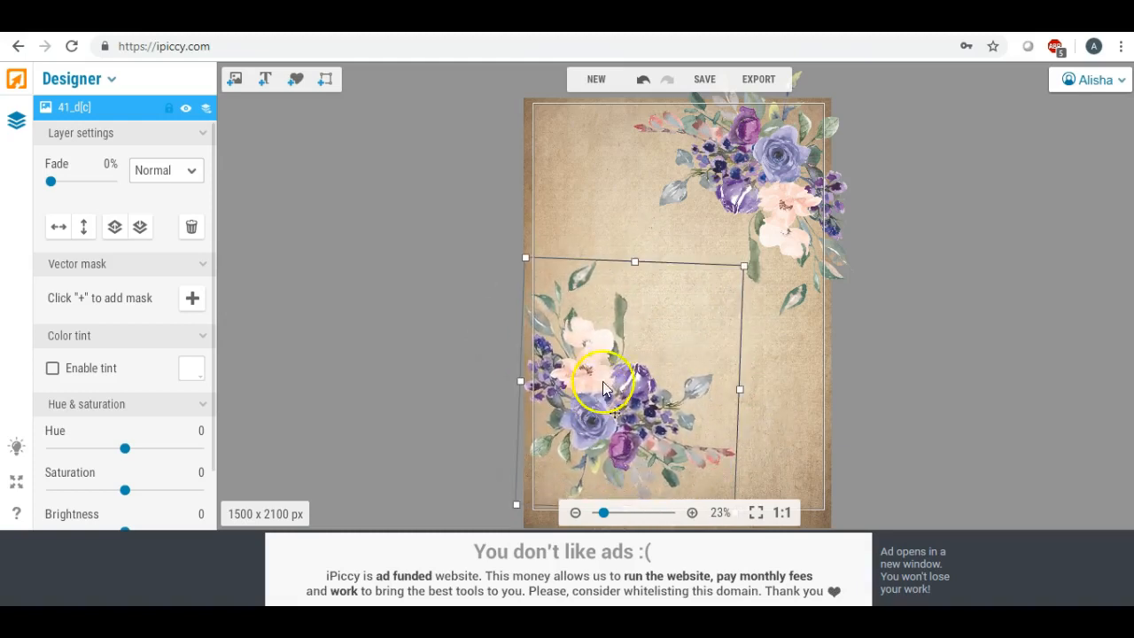
Straighten and shrink the copied bouquet, and position it overhanging the canvas's lower-left corner.
{"action": "left_click_drag", "start_coordinate": [602, 388], "coordinate": [606, 330]}
{"action": "left_click_drag", "start_coordinate": [625, 470], "coordinate": [627, 469]}
{"action": "left_click_drag", "start_coordinate": [602, 297], "coordinate": [585, 416]}
{"action": "left_click_drag", "start_coordinate": [720, 318], "coordinate": [697, 347]}
{"action": "left_click_drag", "start_coordinate": [610, 400], "coordinate": [621, 394]}
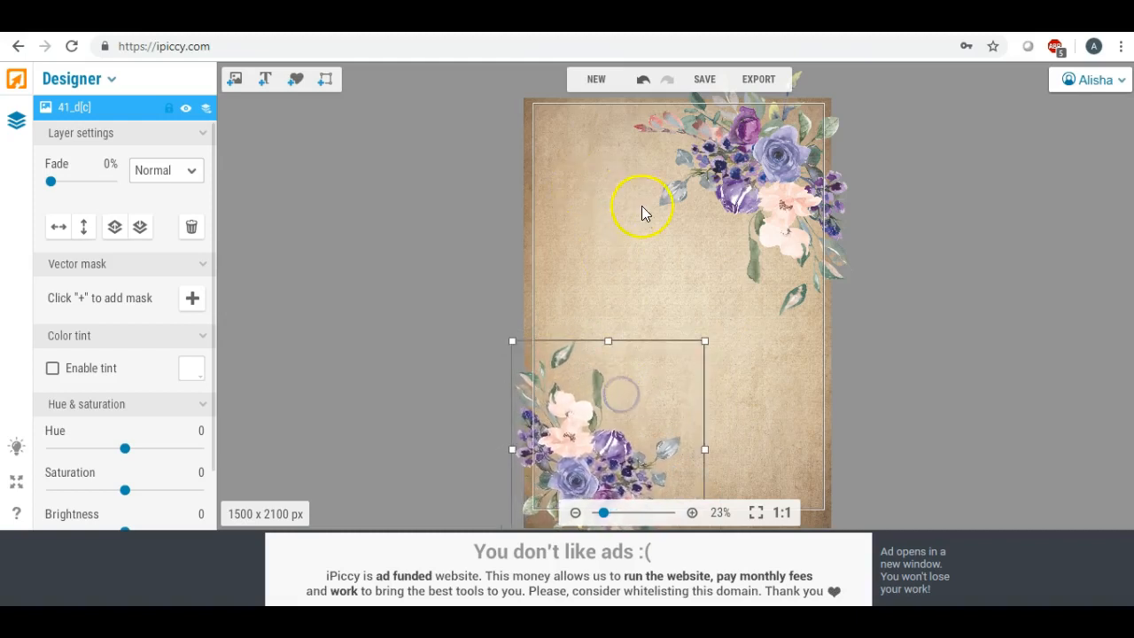
{"action": "left_click_drag", "start_coordinate": [591, 429], "coordinate": [591, 430]}
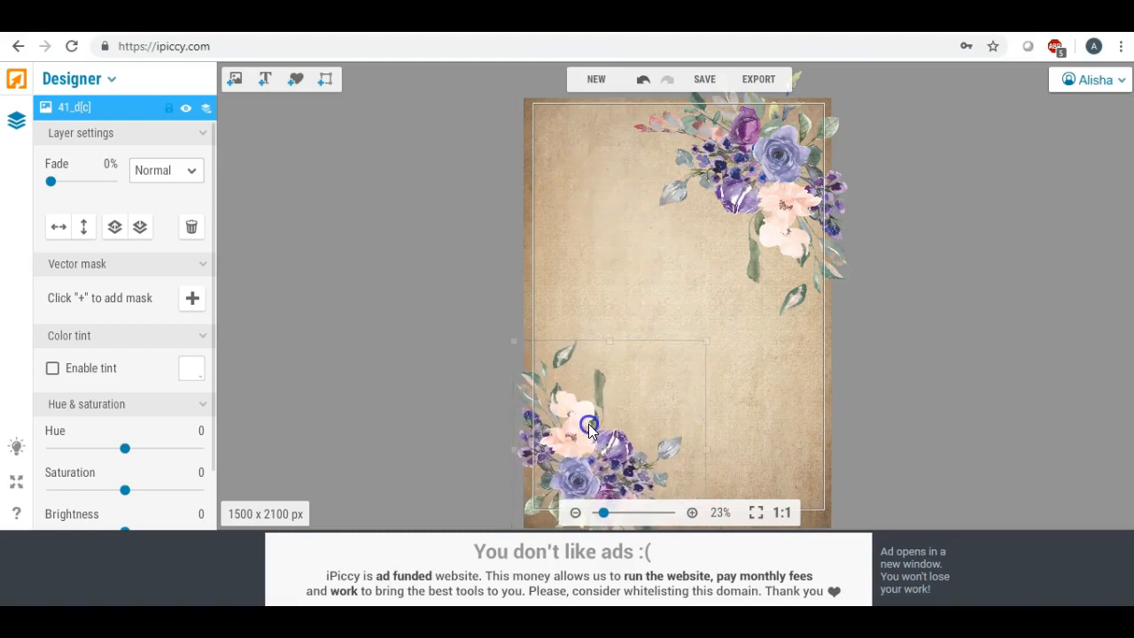
Shrink the upper-right bouquet to match the lower one and reposition it over its corner.
{"action": "left_click", "coordinate": [679, 248]}
{"action": "left_click_drag", "start_coordinate": [853, 316], "coordinate": [828, 288]}
{"action": "left_click_drag", "start_coordinate": [729, 177], "coordinate": [744, 168]}
{"action": "left_click", "coordinate": [360, 289]}
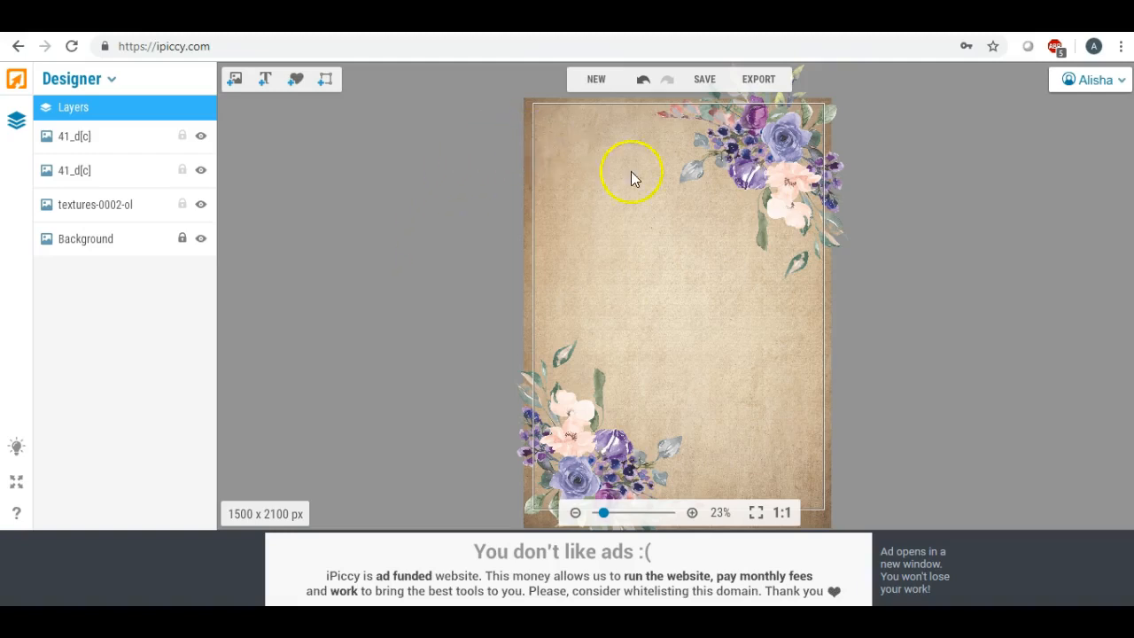
Set the parchment texture's fade to 35%.
{"action": "left_click", "coordinate": [525, 205]}
{"action": "left_click", "coordinate": [66, 183]}
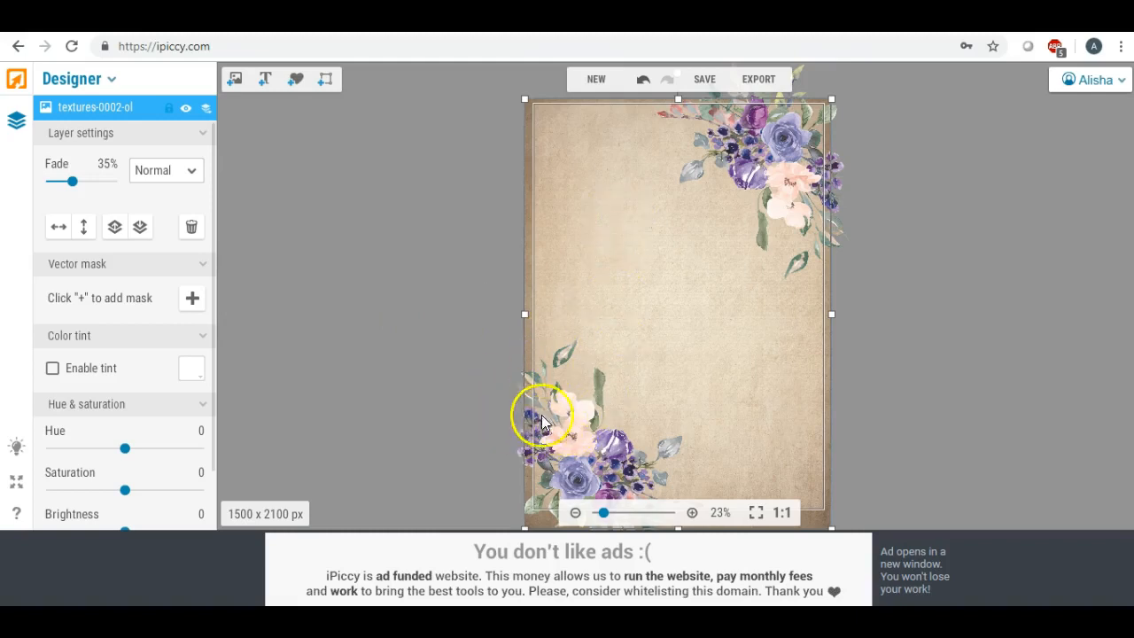
Widen the lower-left bouquet slightly toward the middle of the canvas.
{"action": "left_click", "coordinate": [576, 442]}
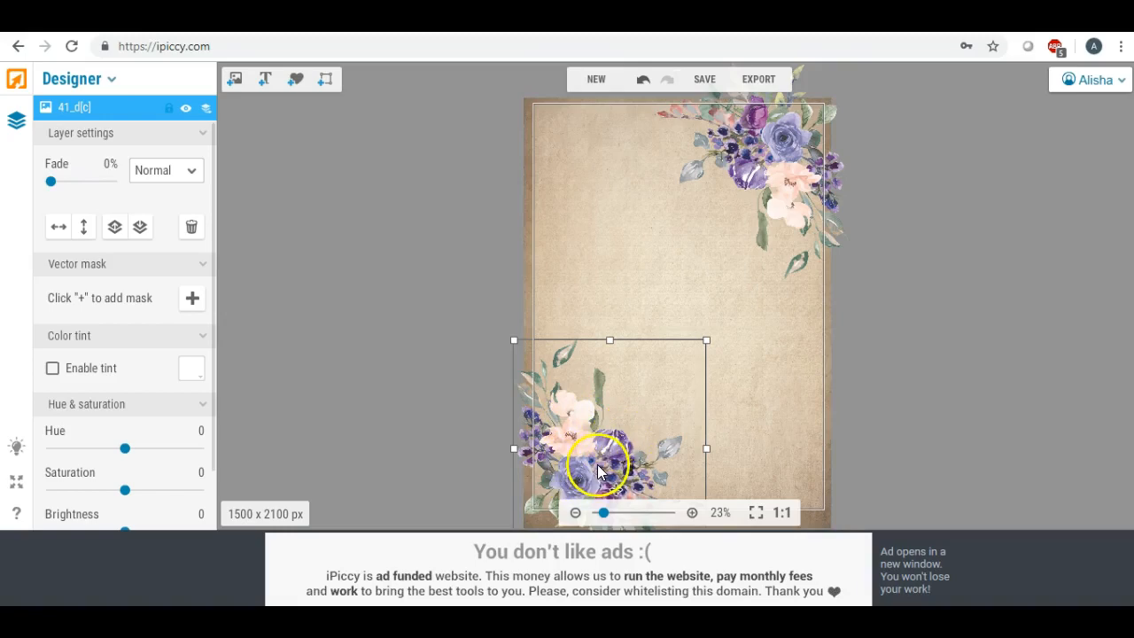
{"action": "mouse_move", "coordinate": [600, 516]}
{"action": "left_mouse_down"}
{"action": "mouse_move", "coordinate": [633, 519]}
{"action": "mouse_move", "coordinate": [598, 518]}
{"action": "left_mouse_up"}
{"action": "left_click", "coordinate": [518, 453]}
{"action": "left_click", "coordinate": [635, 291]}
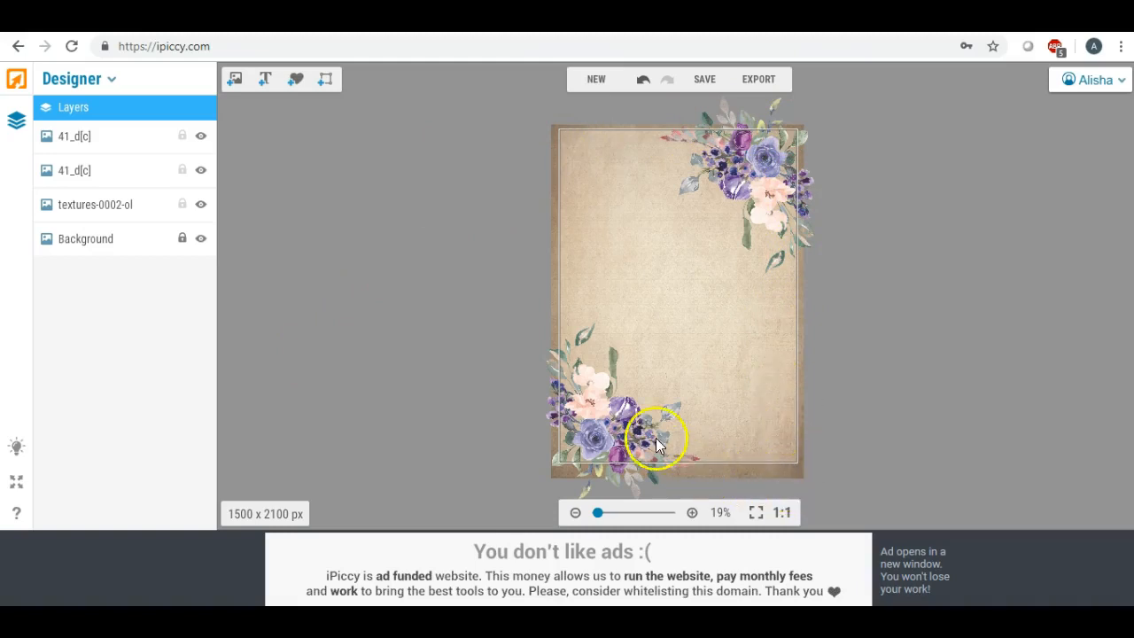
{"action": "left_click", "coordinate": [620, 436]}
{"action": "left_click_drag", "start_coordinate": [702, 410], "coordinate": [724, 410]}
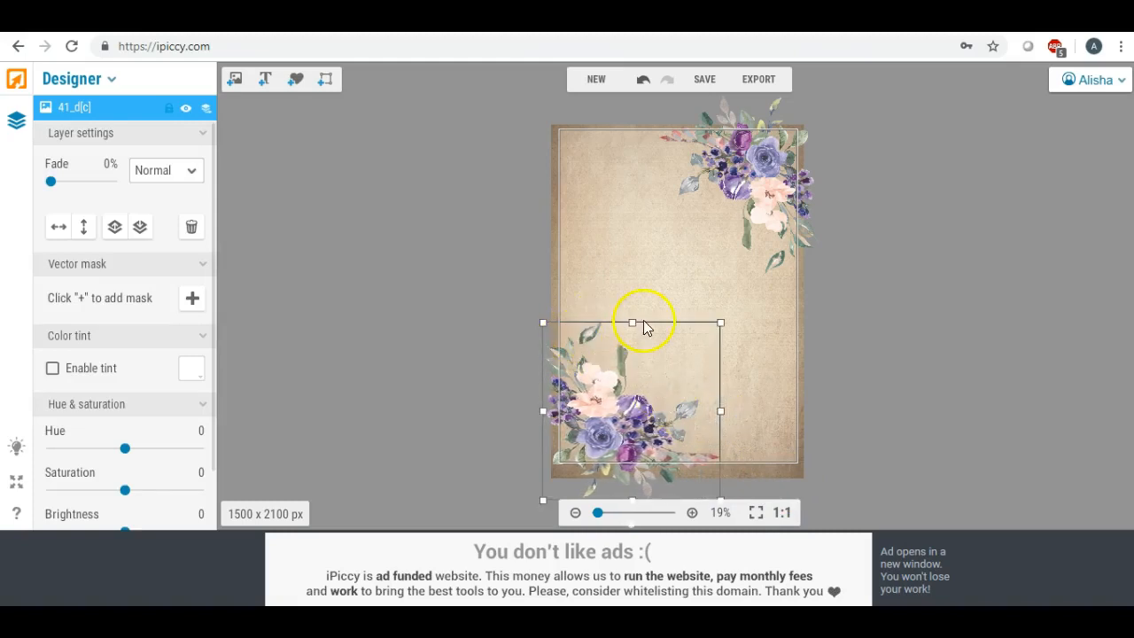
Widen the upper-right bouquet toward the middle of the canvas and deselect it.
{"action": "left_click", "coordinate": [740, 158]}
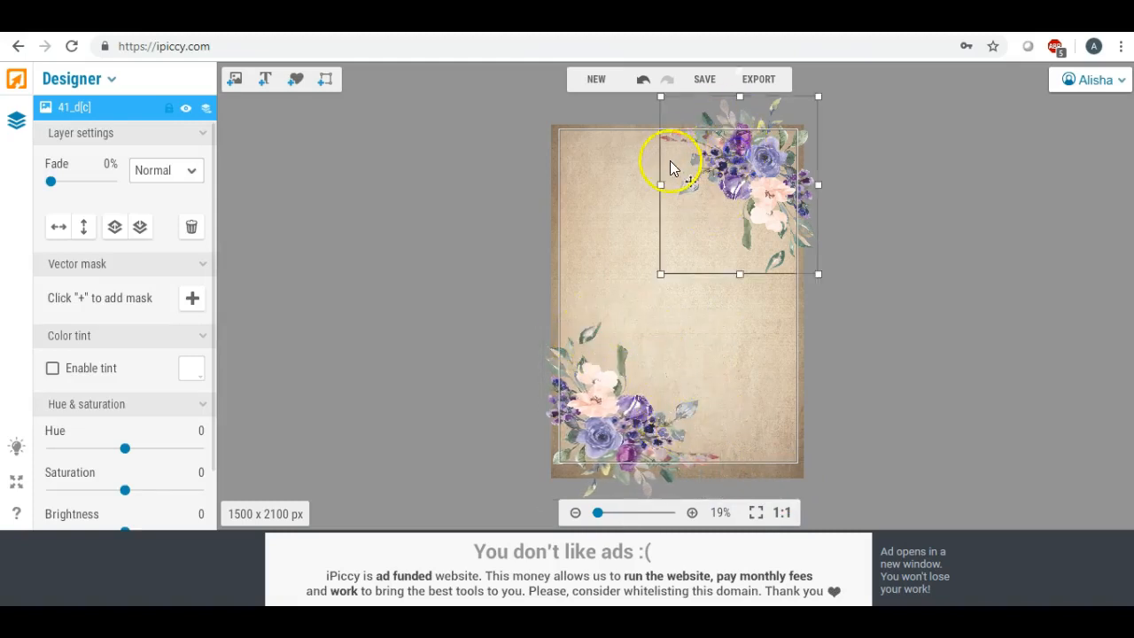
{"action": "left_click_drag", "start_coordinate": [660, 182], "coordinate": [634, 180]}
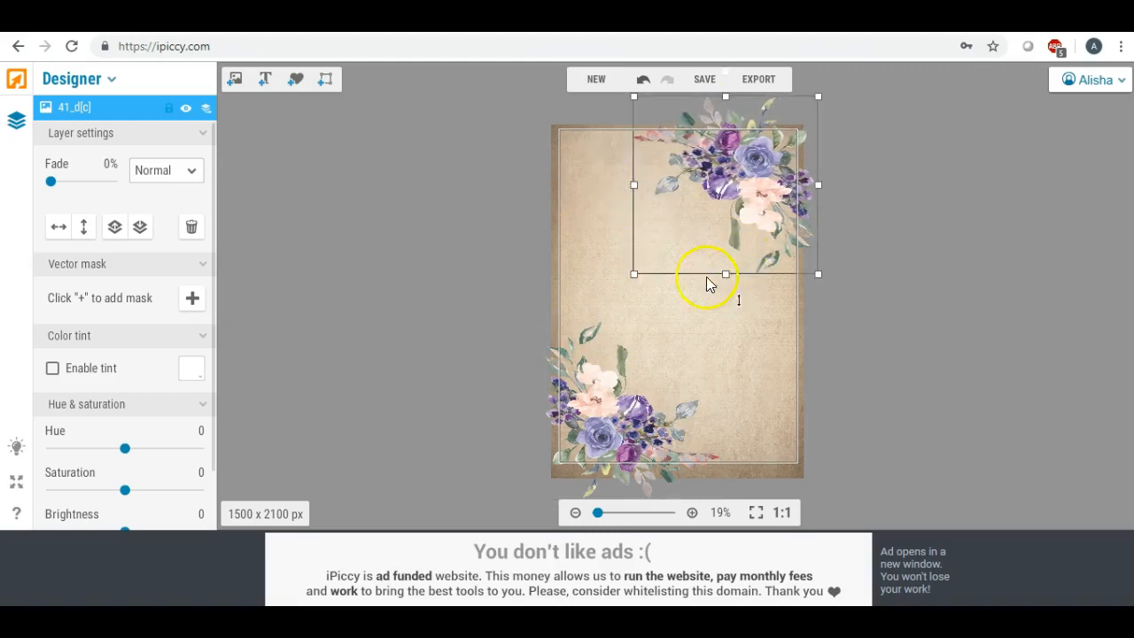
{"action": "left_click", "coordinate": [494, 260]}
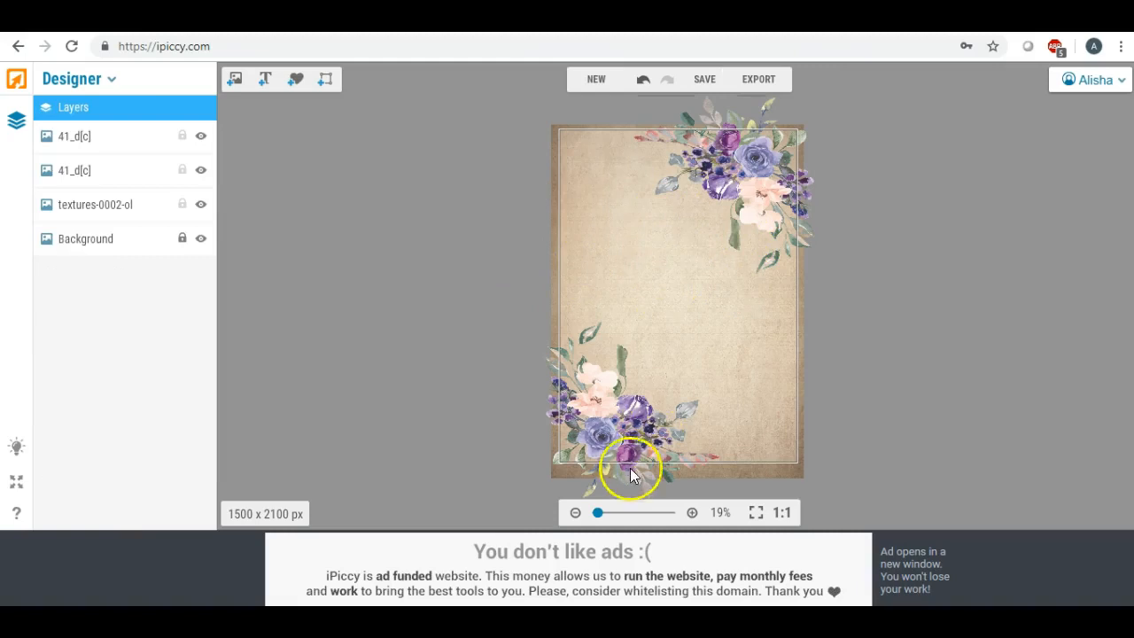
{"action": "left_click_drag", "start_coordinate": [599, 512], "coordinate": [599, 516]}
{"action": "left_click", "coordinate": [595, 211]}
Add a text layer with the couple's first names joined by "&" and place it in the upper-left area of the design.
{"action": "left_click", "coordinate": [263, 82]}
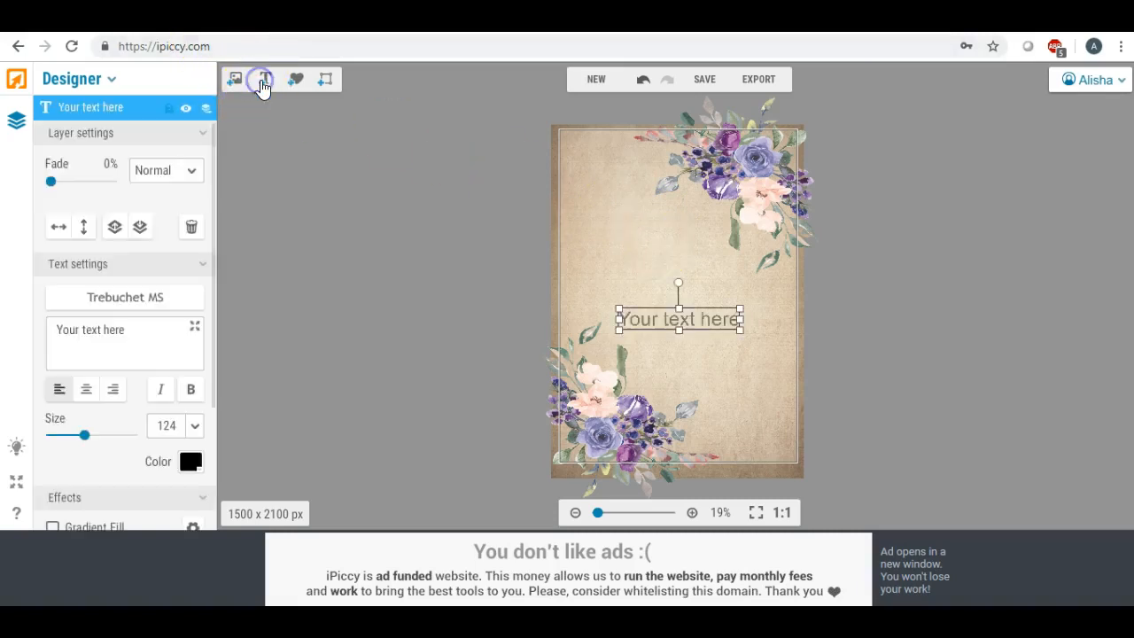
{"action": "left_click_drag", "start_coordinate": [683, 335], "coordinate": [629, 250]}
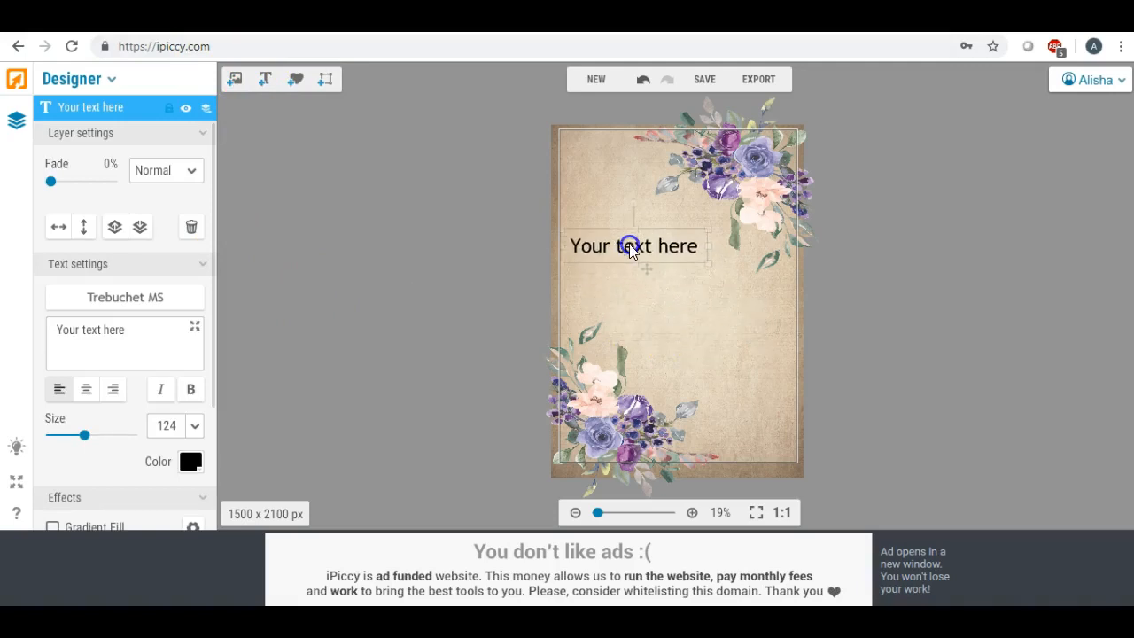
{"action": "left_click_drag", "start_coordinate": [130, 329], "coordinate": [7, 325]}
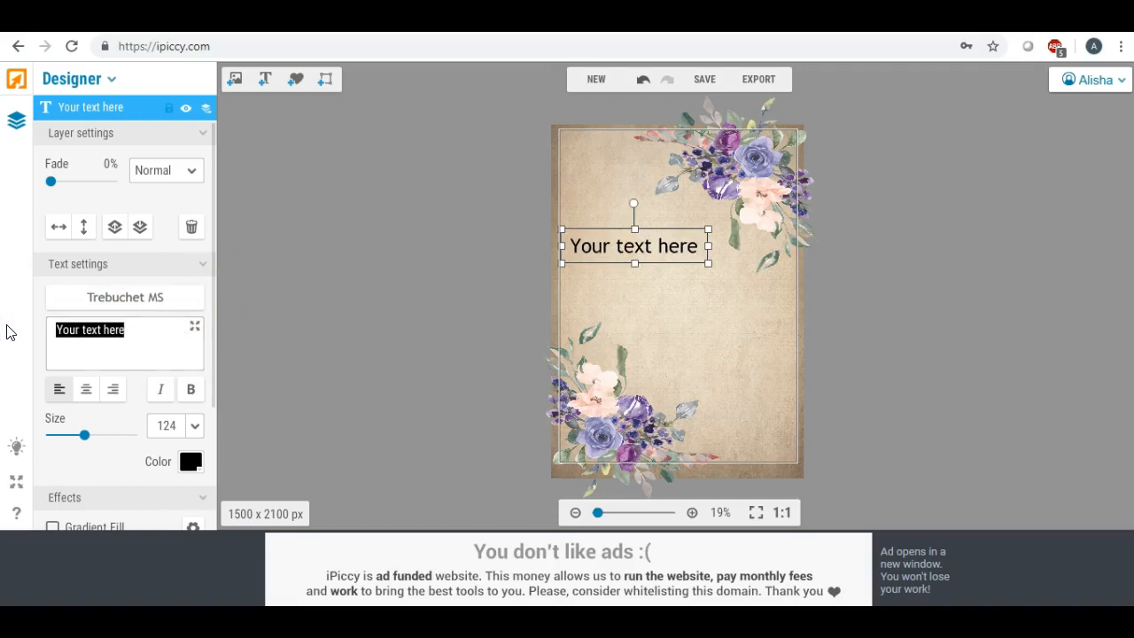
{"action": "type", "text": "Katie"}
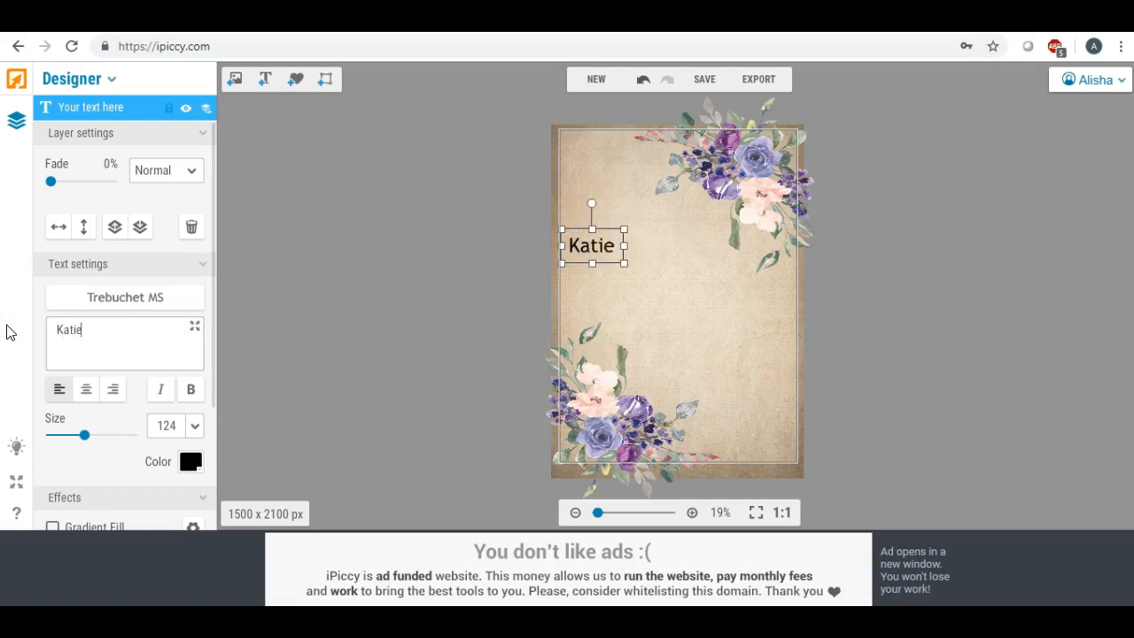
{"action": "type", "text": "&"}
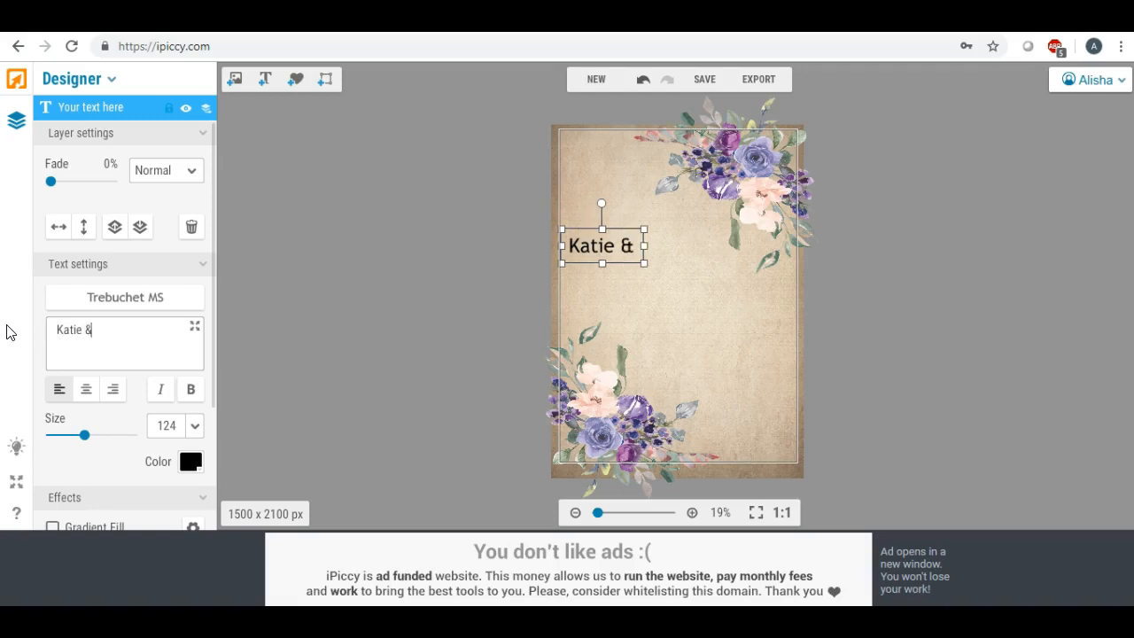
{"action": "type", "text": " Aust"}
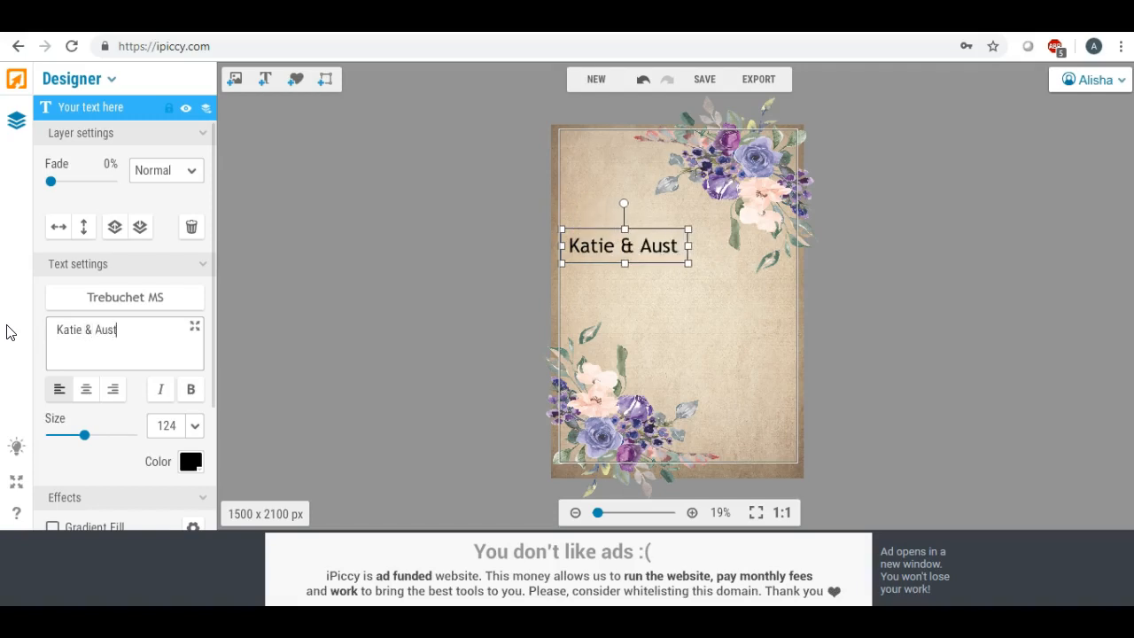
{"action": "type", "text": "in"}
{"action": "left_click", "coordinate": [636, 243]}
{"action": "left_click_drag", "start_coordinate": [636, 243], "coordinate": [649, 237]}
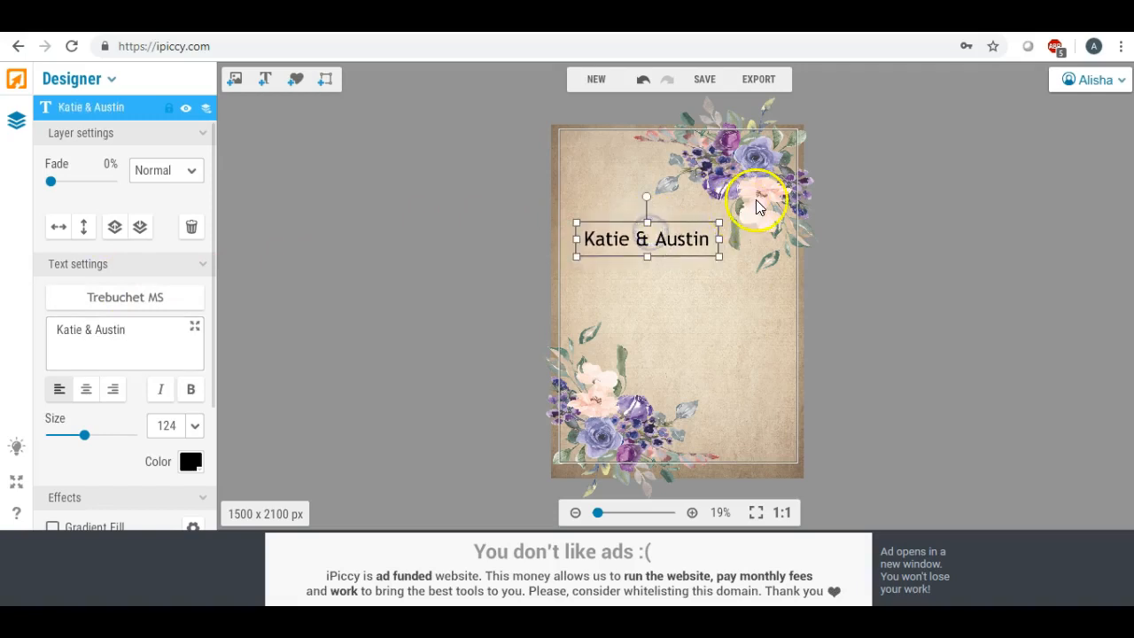
Nudge the upper-right bouquet slightly.
{"action": "left_click", "coordinate": [760, 277]}
{"action": "left_click_drag", "start_coordinate": [729, 276], "coordinate": [729, 277]}
Examine the locally installed fonts for a typeface suited to the couple's names text.
{"action": "left_click", "coordinate": [595, 237]}
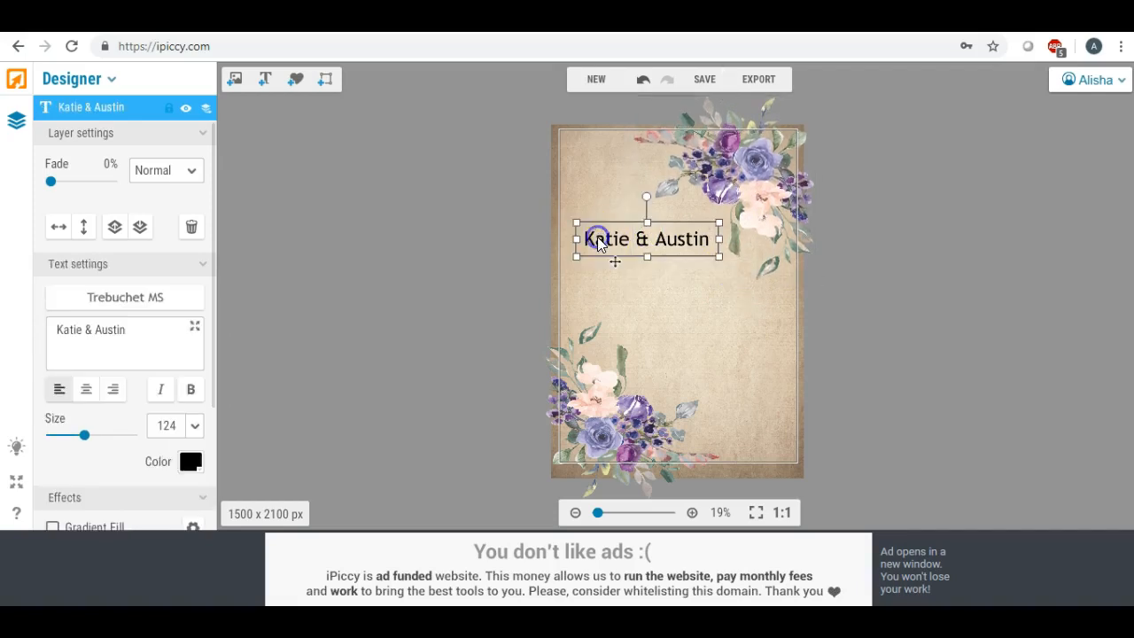
{"action": "left_click", "coordinate": [123, 301]}
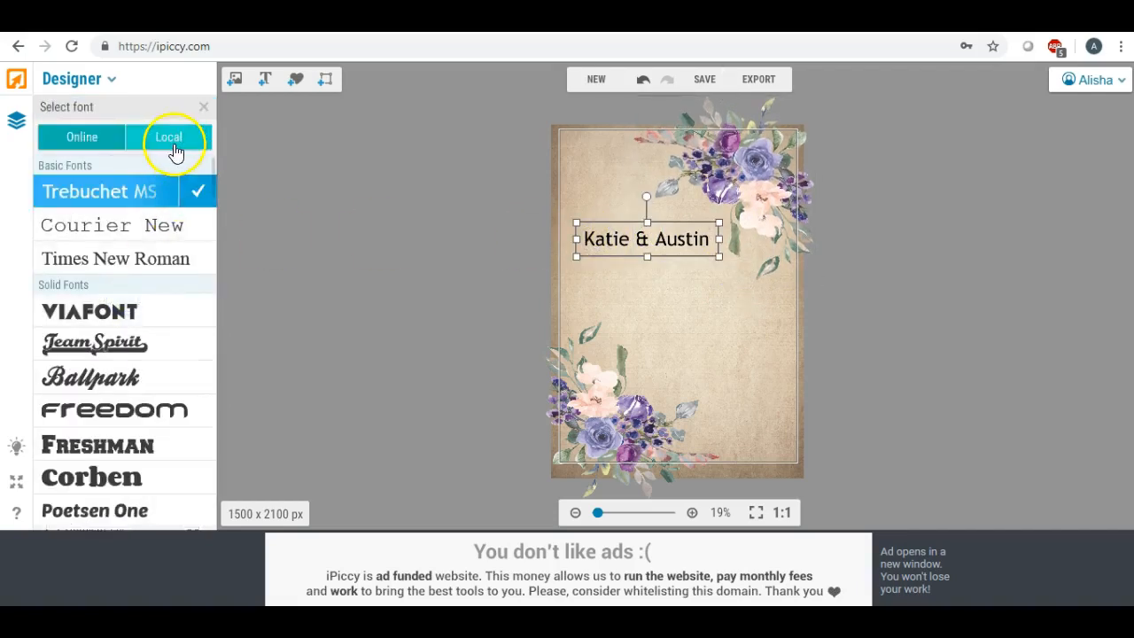
{"action": "left_click", "coordinate": [171, 143]}
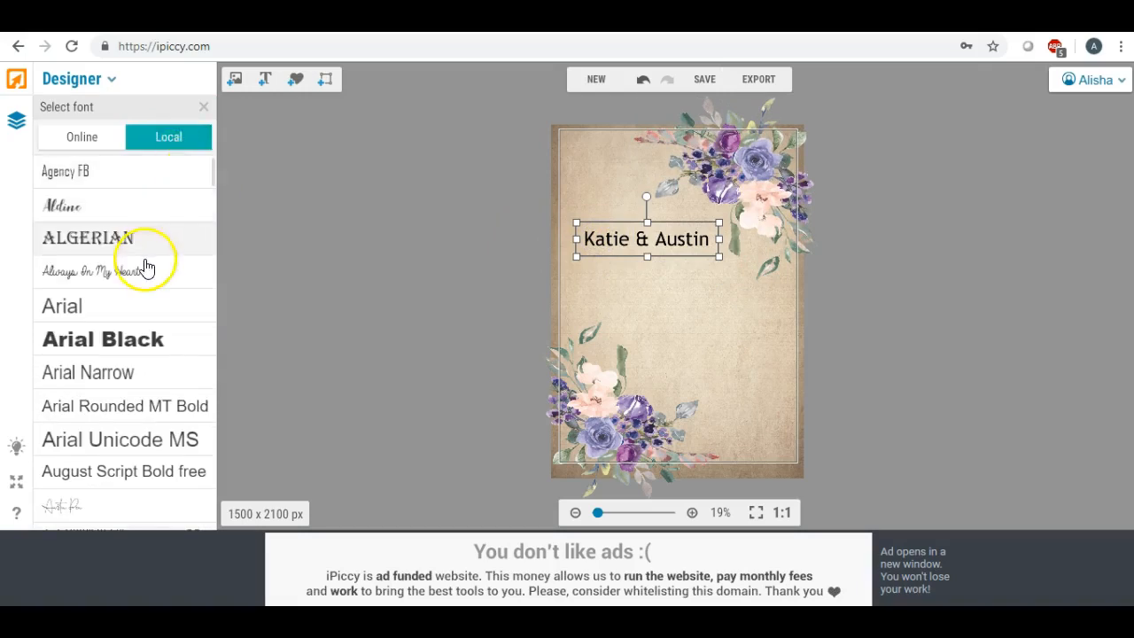
{"action": "scroll", "coordinate": [148, 268], "scroll_direction": "down", "scroll_amount": 1}
{"action": "scroll", "coordinate": [147, 264], "scroll_direction": "down", "scroll_amount": 2}
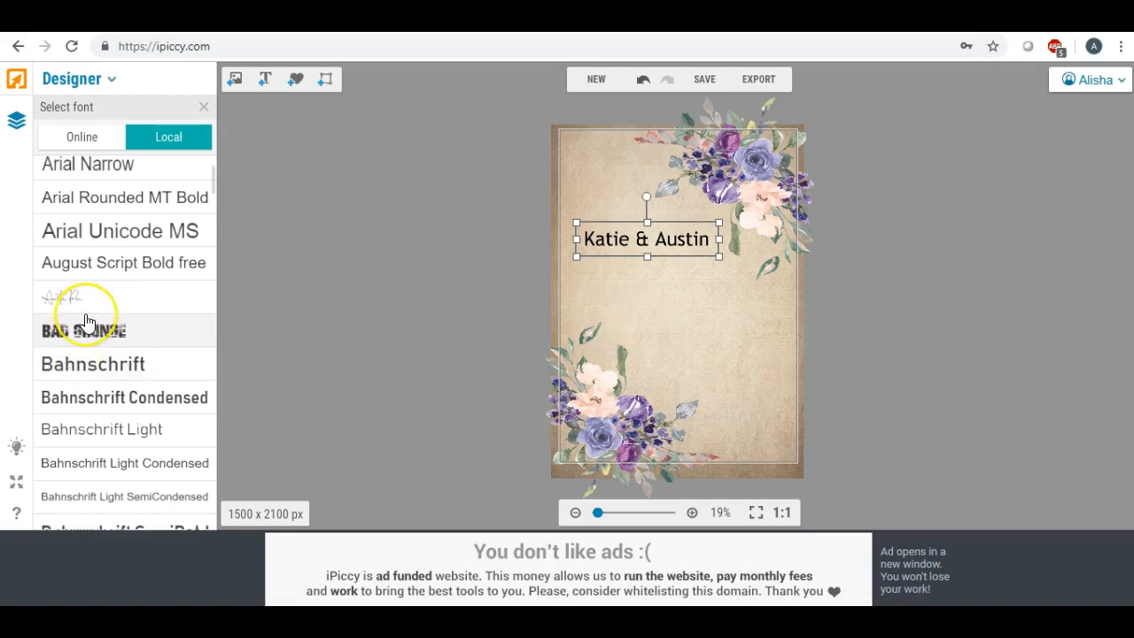
{"action": "scroll", "coordinate": [86, 321], "scroll_direction": "down", "scroll_amount": 3}
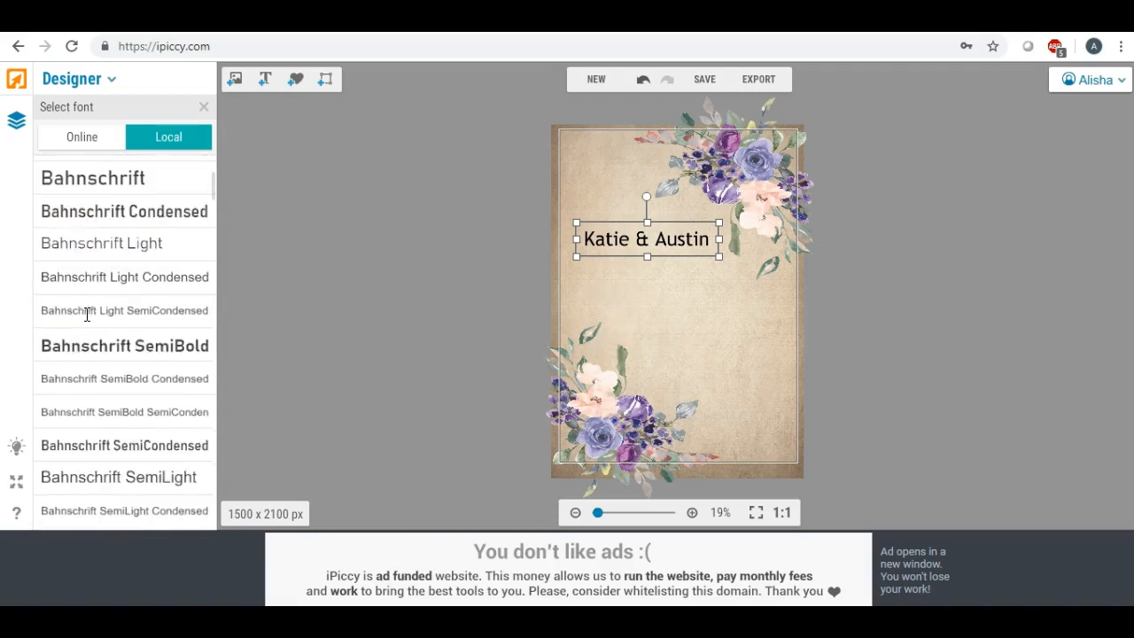
{"action": "scroll", "coordinate": [87, 314], "scroll_direction": "down", "scroll_amount": 2}
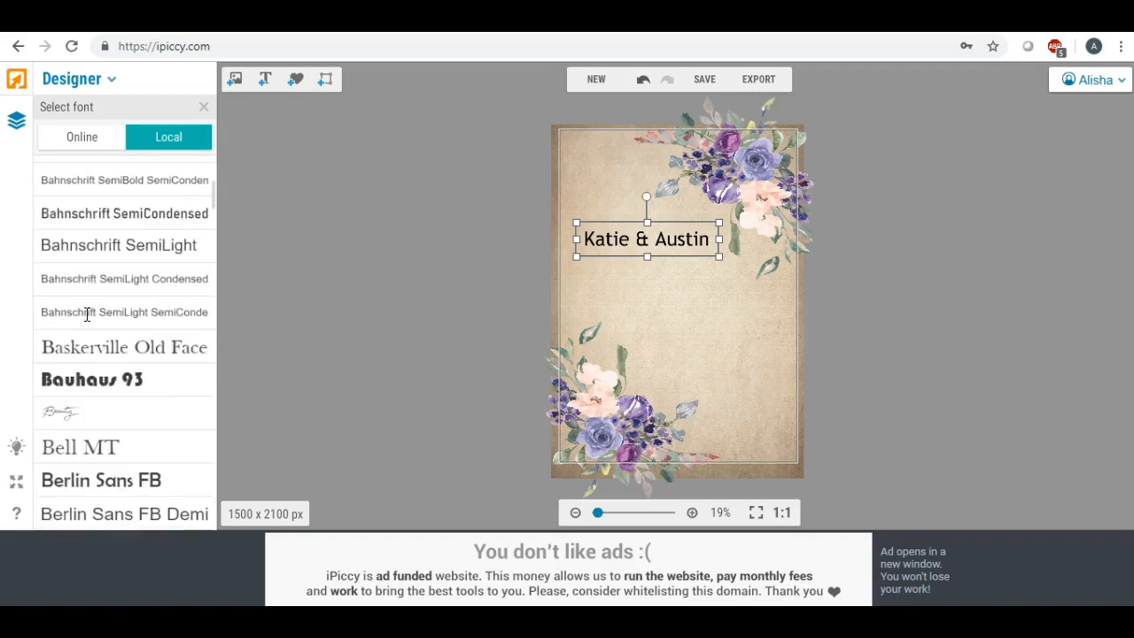
{"action": "scroll", "coordinate": [87, 314], "scroll_direction": "down", "scroll_amount": 1}
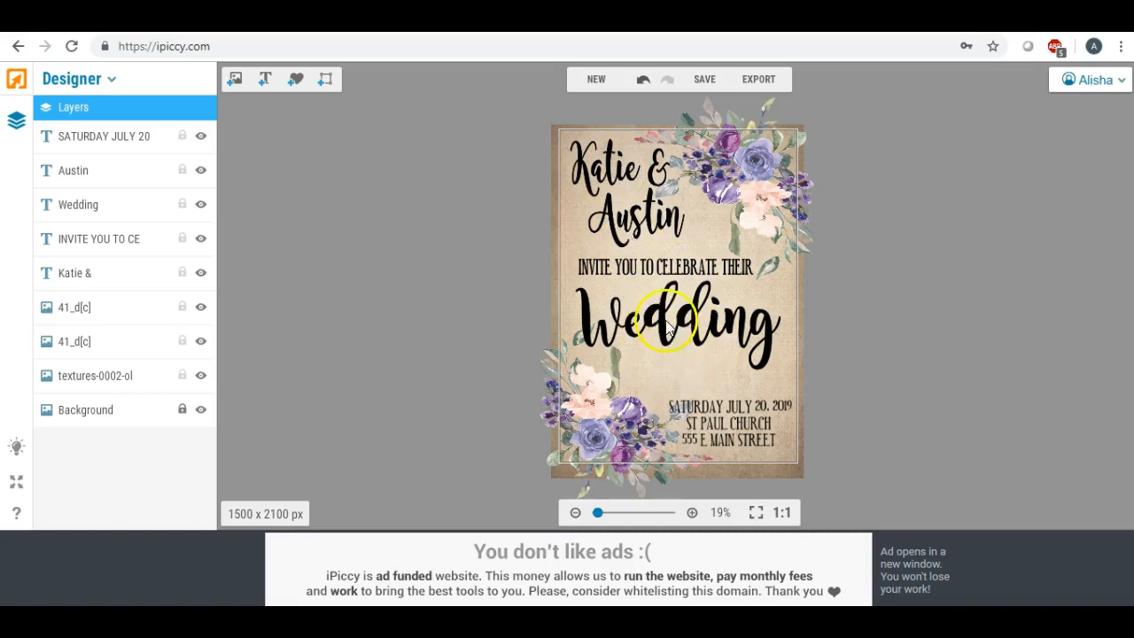
Shift the second name's text slightly right beneath the first name and deselect it.
{"action": "left_click", "coordinate": [638, 229]}
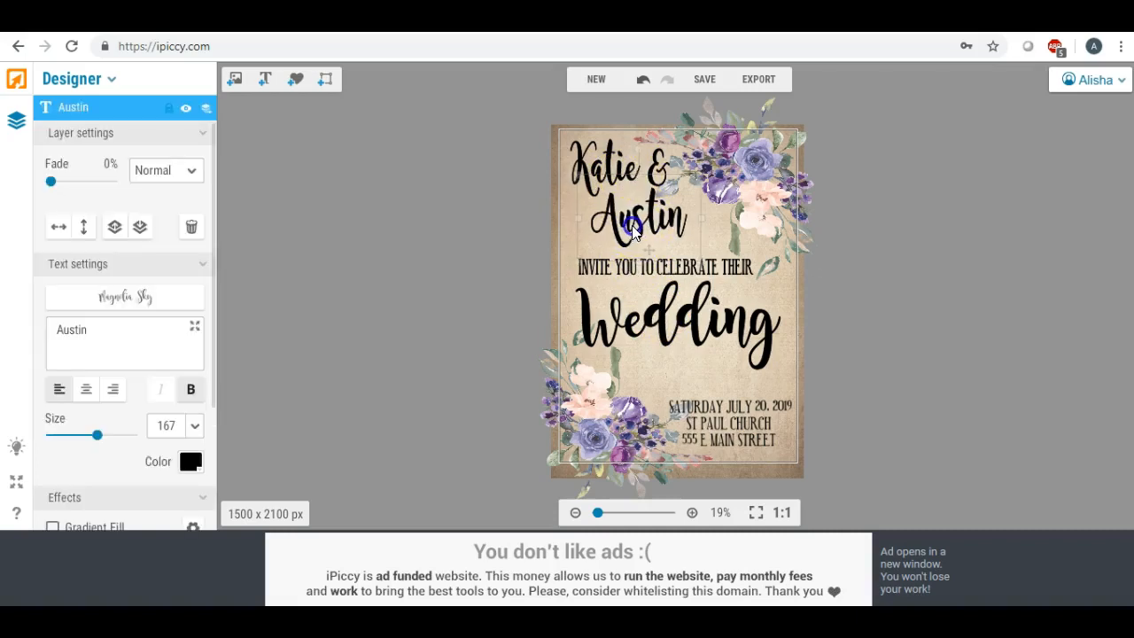
{"action": "left_click", "coordinate": [489, 232]}
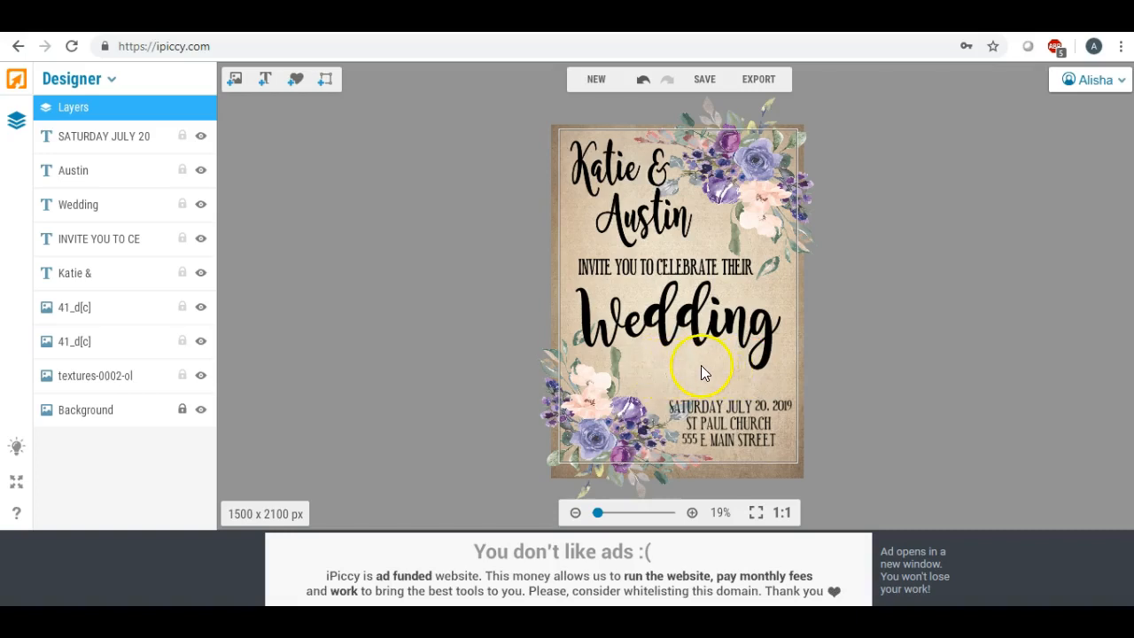
Add the uploaded pink-and-purple bouquet image, turn it sideways, shrink it and place it between "Wedding" and the date text.
{"action": "left_click", "coordinate": [235, 78]}
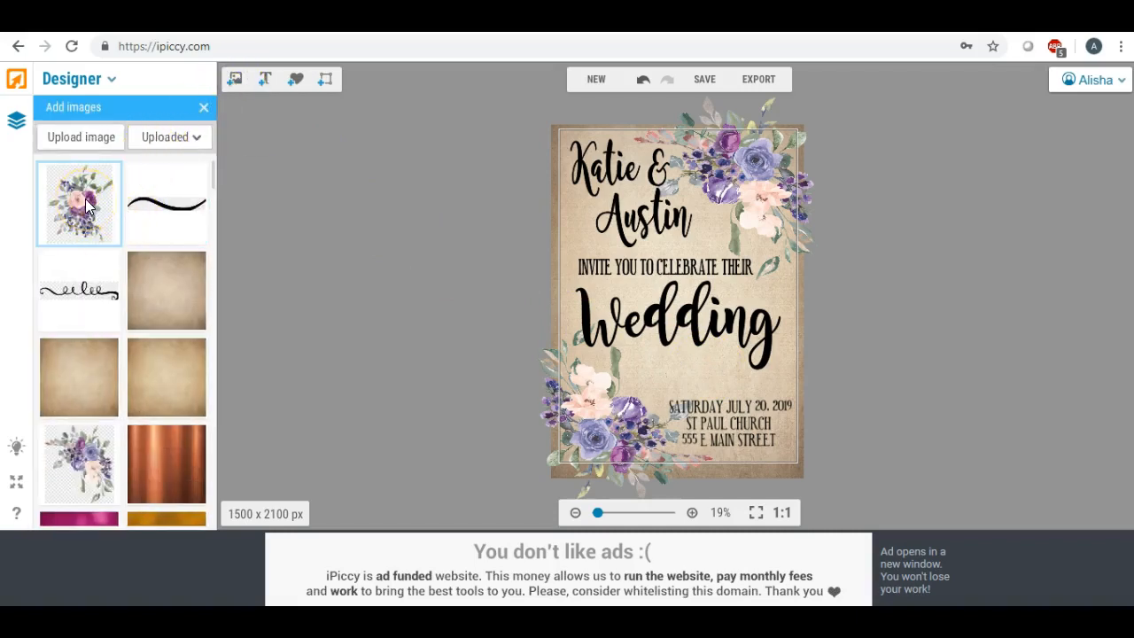
{"action": "left_click_drag", "start_coordinate": [86, 205], "coordinate": [617, 379]}
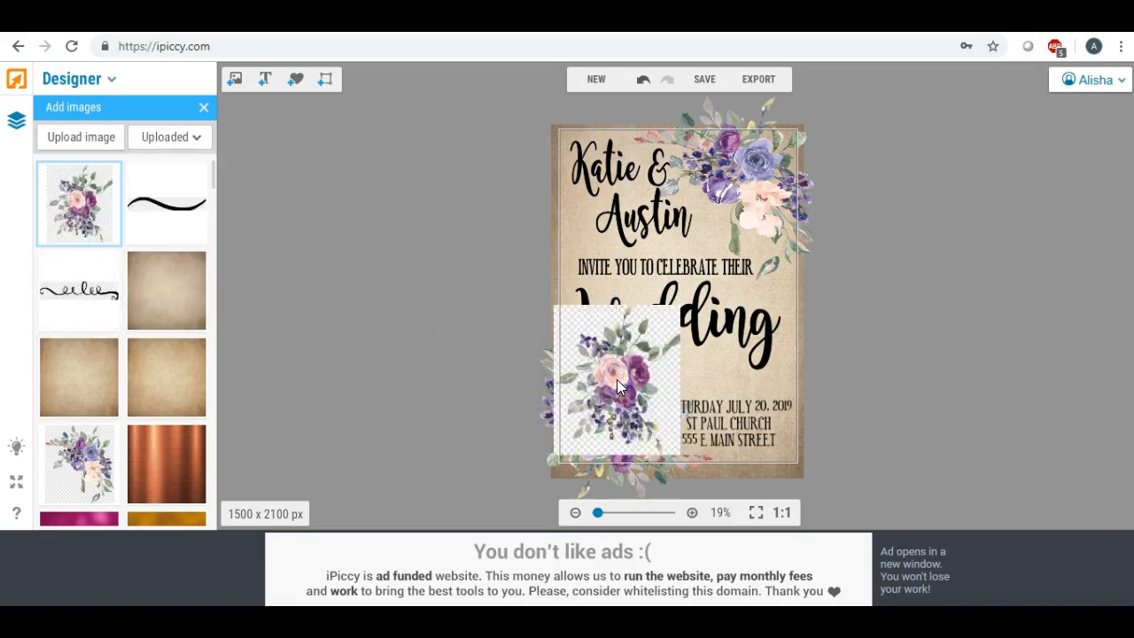
{"action": "left_click_drag", "start_coordinate": [557, 307], "coordinate": [712, 405]}
{"action": "left_click_drag", "start_coordinate": [640, 365], "coordinate": [688, 372]}
{"action": "left_click", "coordinate": [688, 370]}
{"action": "left_click_drag", "start_coordinate": [632, 348], "coordinate": [675, 372]}
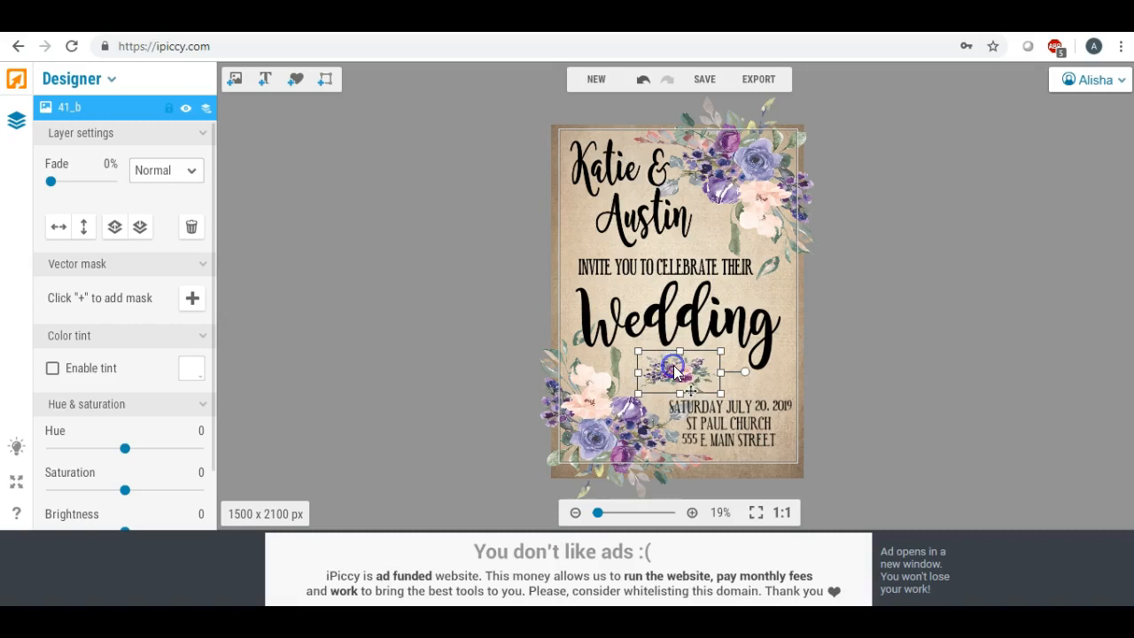
{"action": "left_click", "coordinate": [466, 331]}
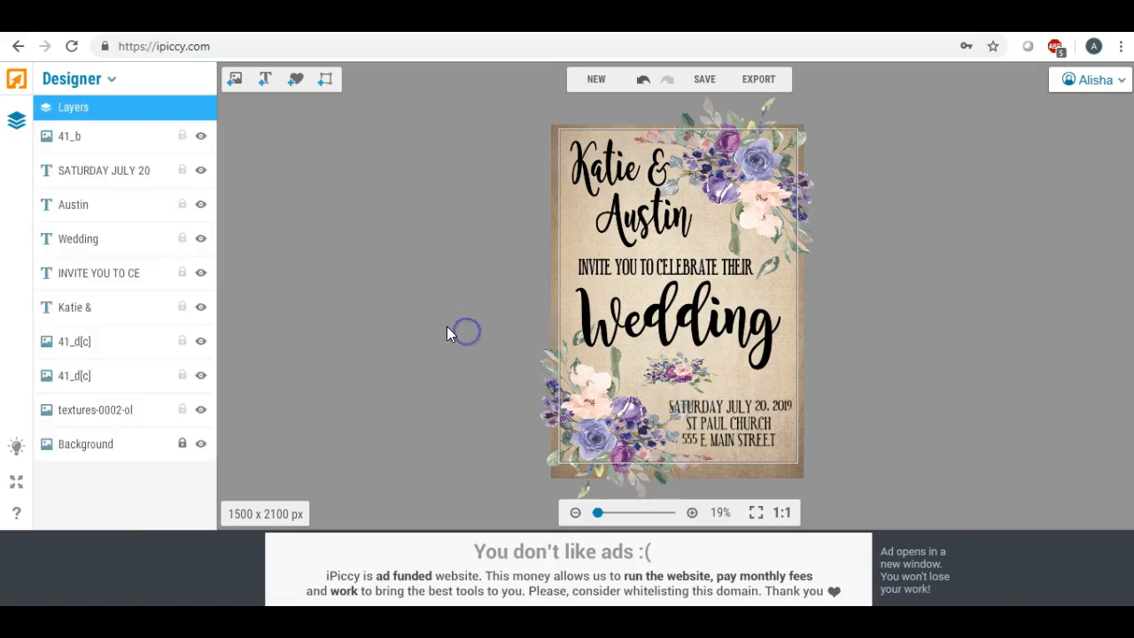
{"action": "left_click", "coordinate": [714, 327]}
{"action": "left_click", "coordinate": [741, 413]}
{"action": "left_click", "coordinate": [755, 406]}
Enlarge the first name's text line to size 123, keep it in the upper-left corner and deselect it.
{"action": "left_click", "coordinate": [599, 168]}
{"action": "left_click", "coordinate": [607, 173]}
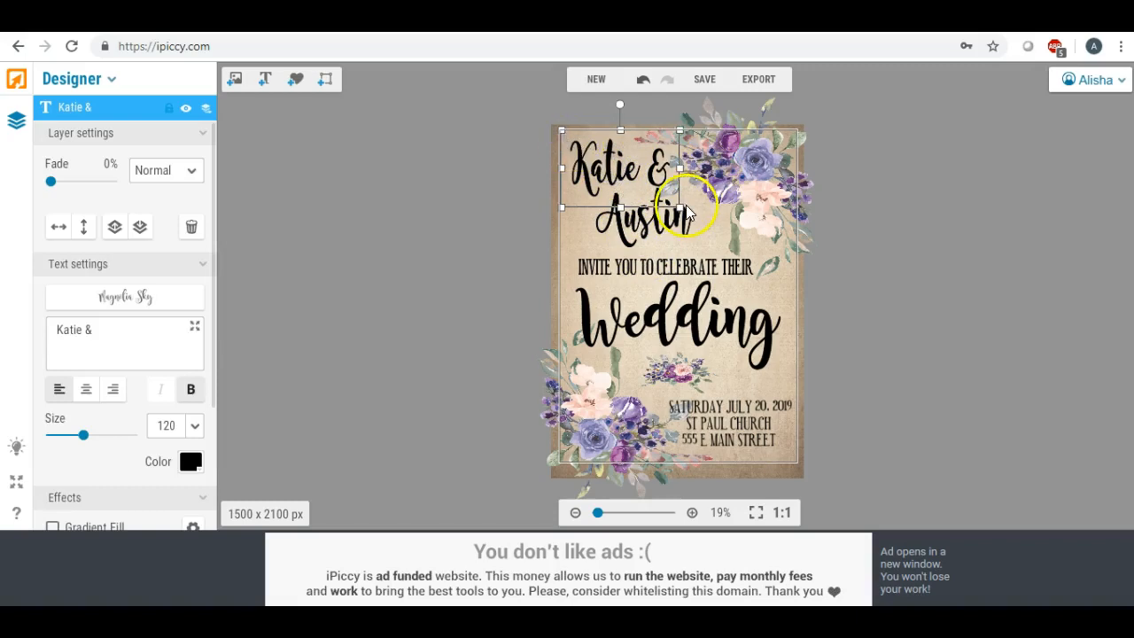
{"action": "left_click_drag", "start_coordinate": [680, 207], "coordinate": [687, 213]}
{"action": "left_click", "coordinate": [621, 169]}
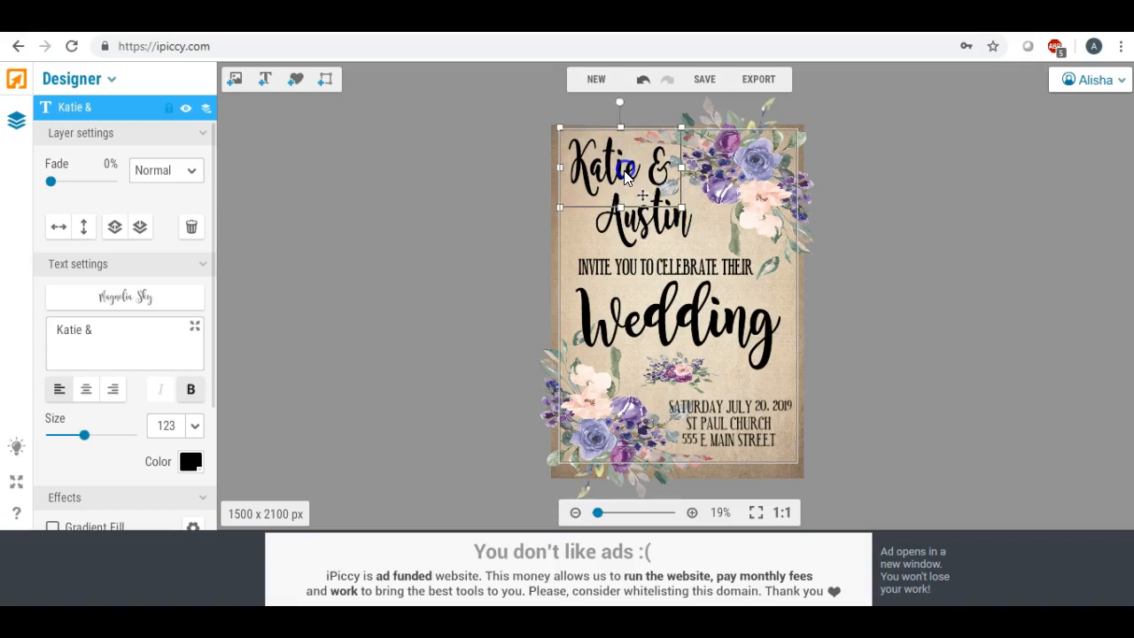
{"action": "left_click", "coordinate": [463, 203]}
Recolor the first name's text line to the dark purple 360952.
{"action": "left_click", "coordinate": [622, 172]}
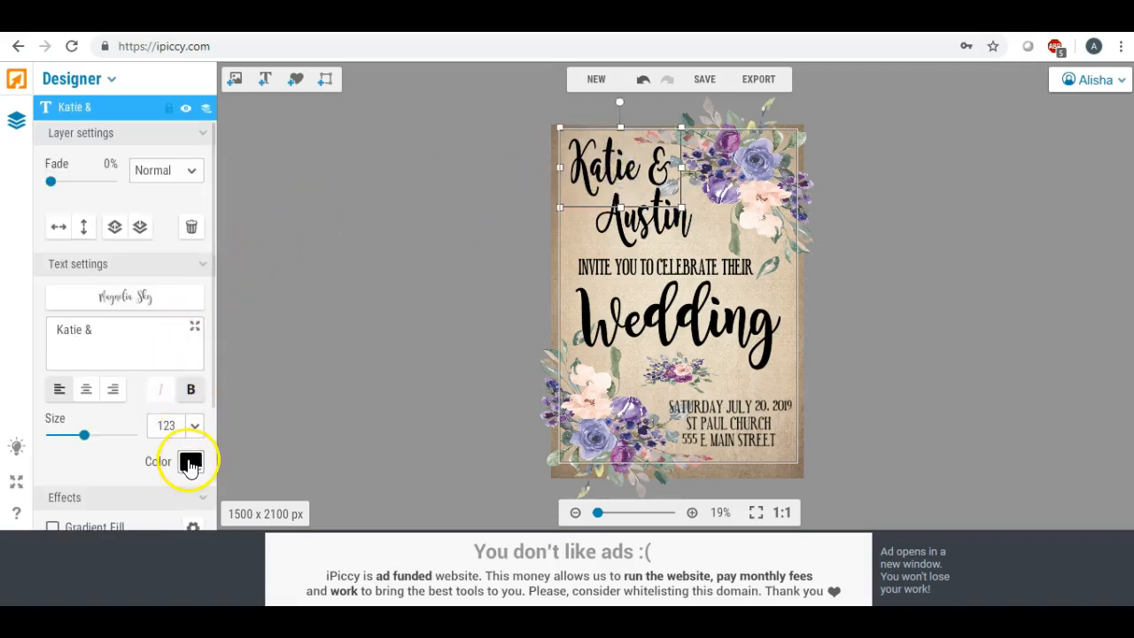
{"action": "left_click", "coordinate": [191, 463]}
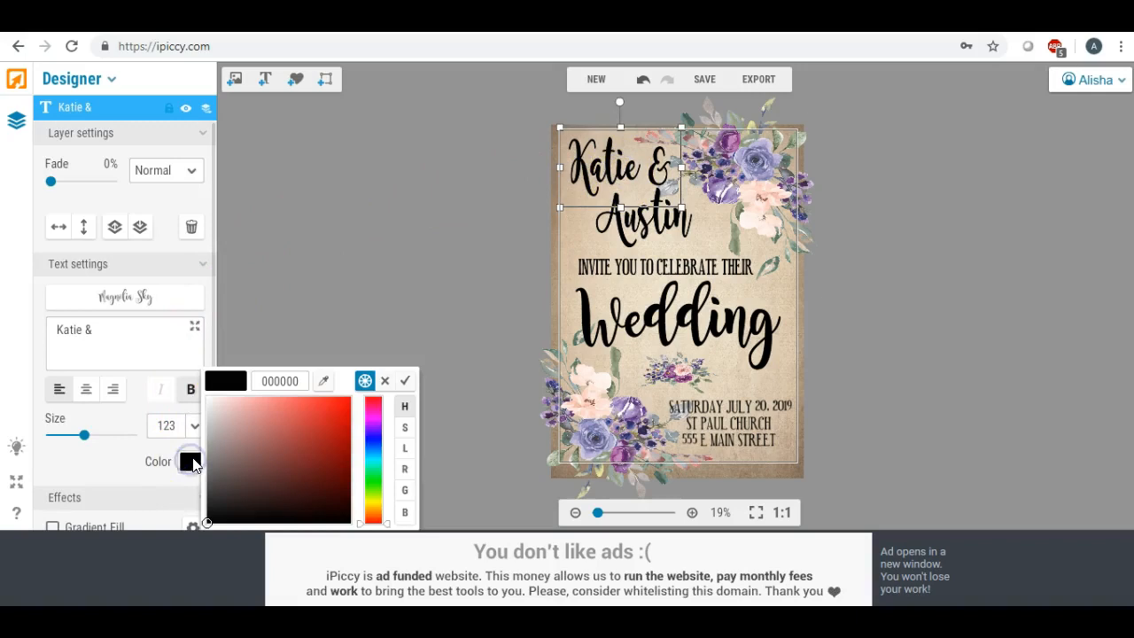
{"action": "left_click", "coordinate": [372, 427]}
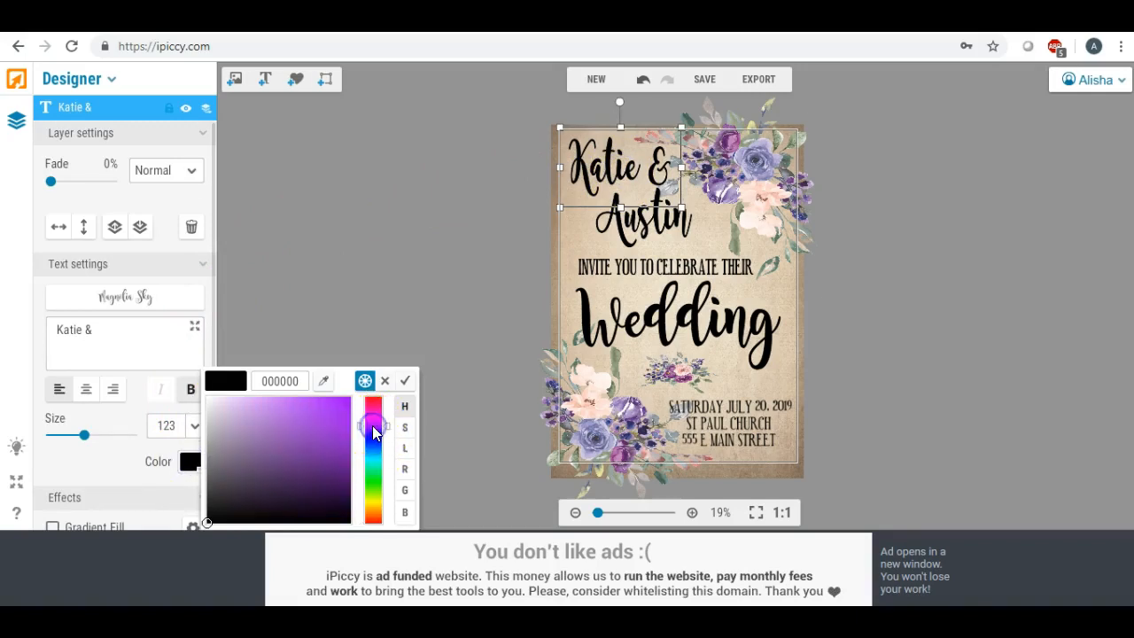
{"action": "left_click", "coordinate": [332, 451]}
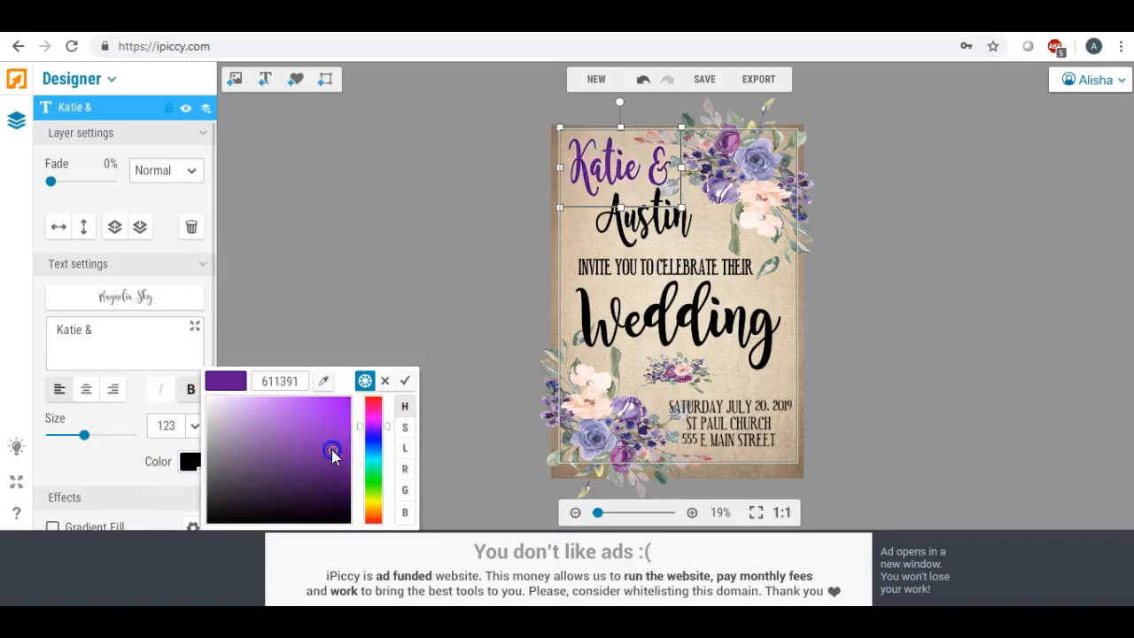
{"action": "left_click_drag", "start_coordinate": [332, 454], "coordinate": [320, 483]}
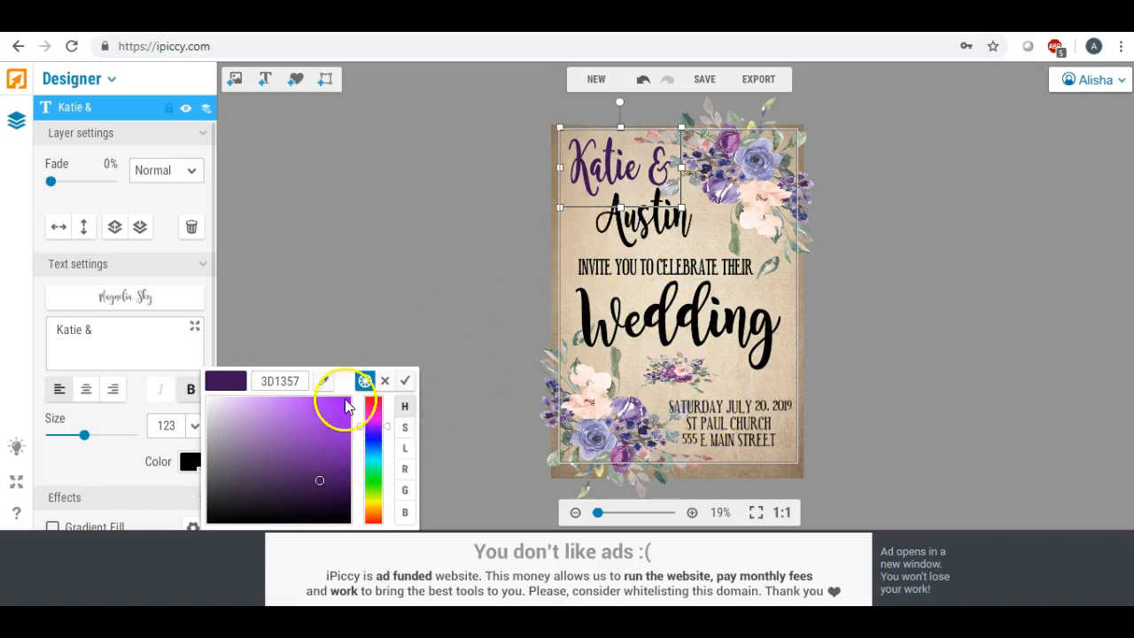
{"action": "left_click", "coordinate": [322, 479]}
{"action": "mouse_move", "coordinate": [322, 480]}
{"action": "left_mouse_down"}
{"action": "mouse_move", "coordinate": [323, 495]}
{"action": "mouse_move", "coordinate": [305, 494]}
{"action": "mouse_move", "coordinate": [291, 443]}
{"action": "mouse_move", "coordinate": [316, 490]}
{"action": "mouse_move", "coordinate": [277, 468]}
{"action": "mouse_move", "coordinate": [304, 481]}
{"action": "mouse_move", "coordinate": [324, 471]}
{"action": "mouse_move", "coordinate": [336, 484]}
{"action": "left_mouse_up"}
Copy the hex code 360952 and apply the color to the first name's text line.
{"action": "left_click", "coordinate": [306, 384]}
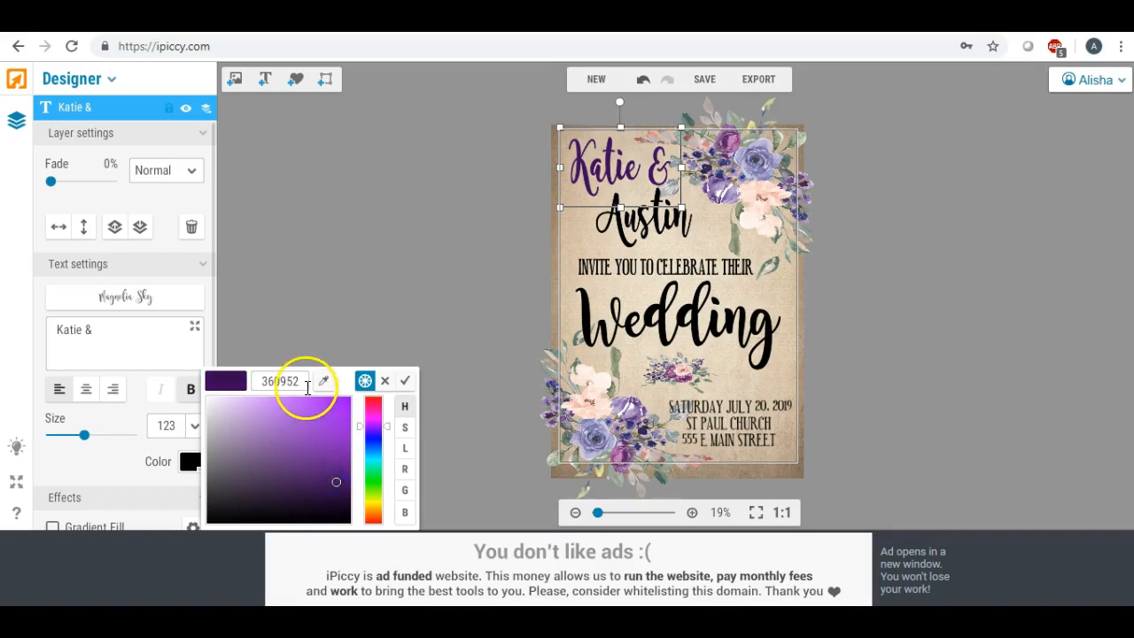
{"action": "left_click_drag", "start_coordinate": [303, 381], "coordinate": [235, 380]}
{"action": "key", "text": "ctrl+c"}
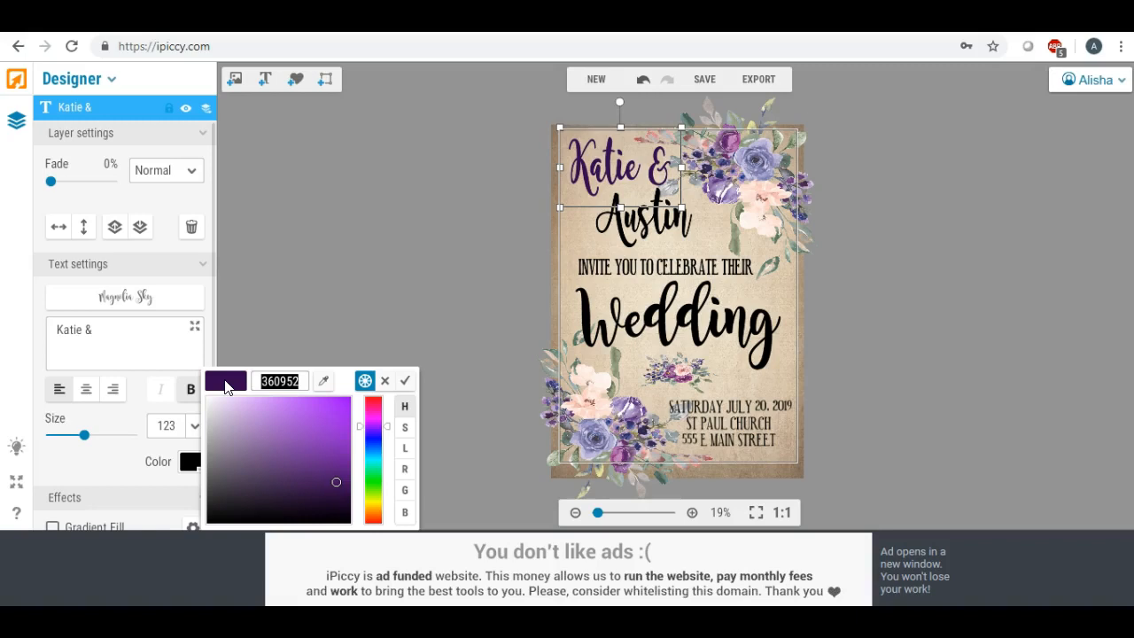
{"action": "left_click", "coordinate": [628, 223]}
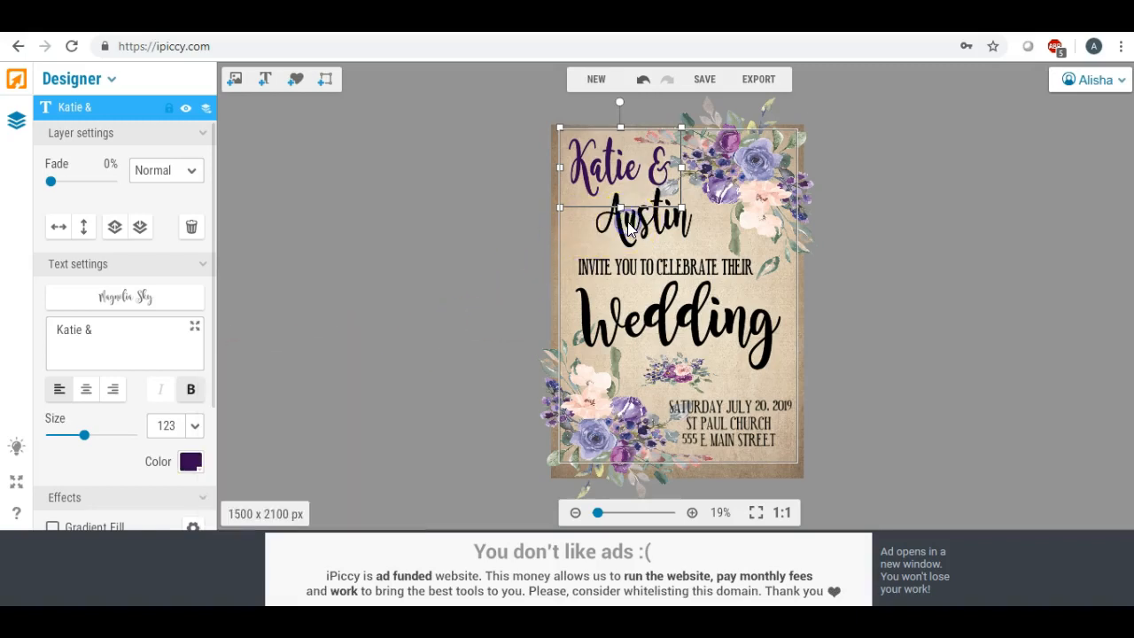
Set the second name's text color to the copied dark purple 360952.
{"action": "left_click", "coordinate": [629, 224]}
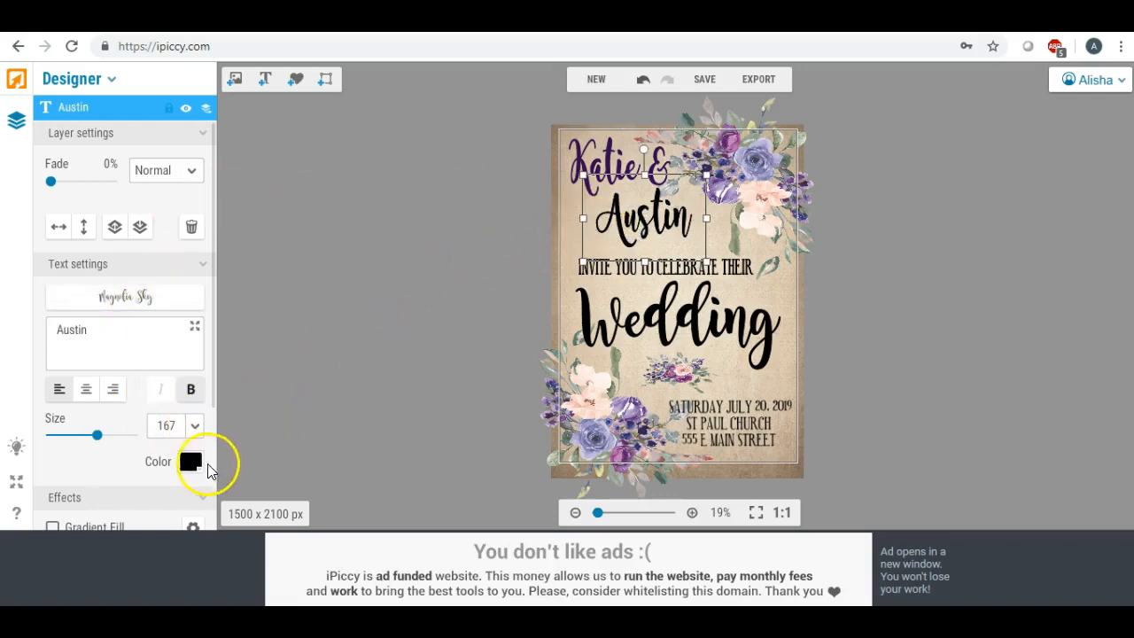
{"action": "left_click", "coordinate": [191, 462]}
{"action": "double_click", "coordinate": [303, 379]}
{"action": "key", "text": "ctrl+v"}
{"action": "key", "text": "Return"}
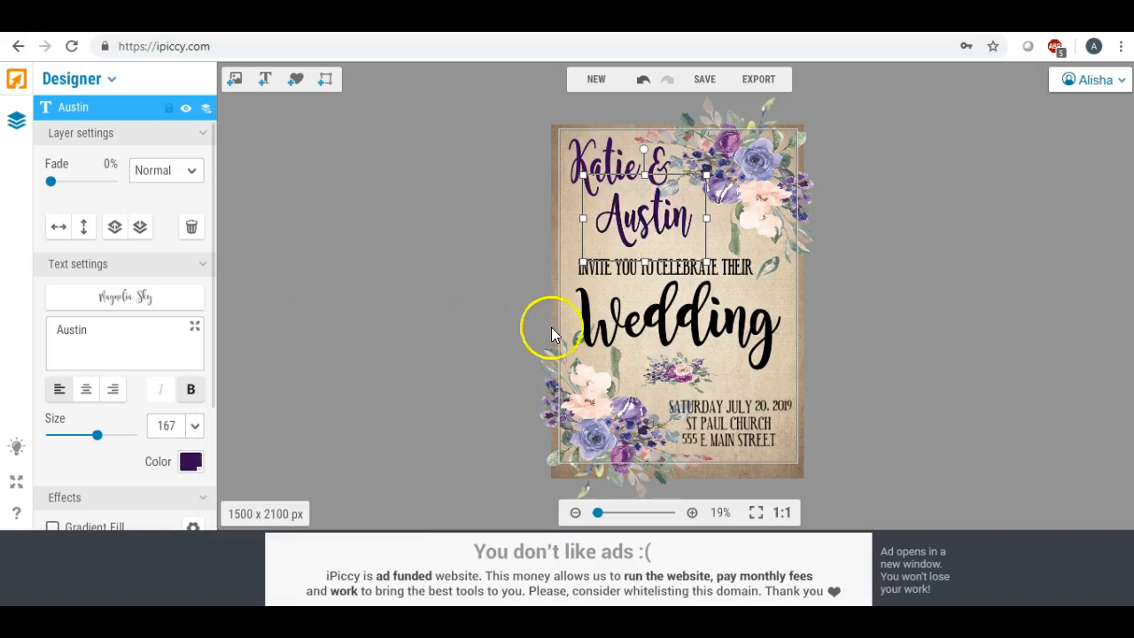
Set the "INVITE YOU TO CELEBRATE THEIR" text color to the copied dark purple 360952.
{"action": "left_click", "coordinate": [722, 267]}
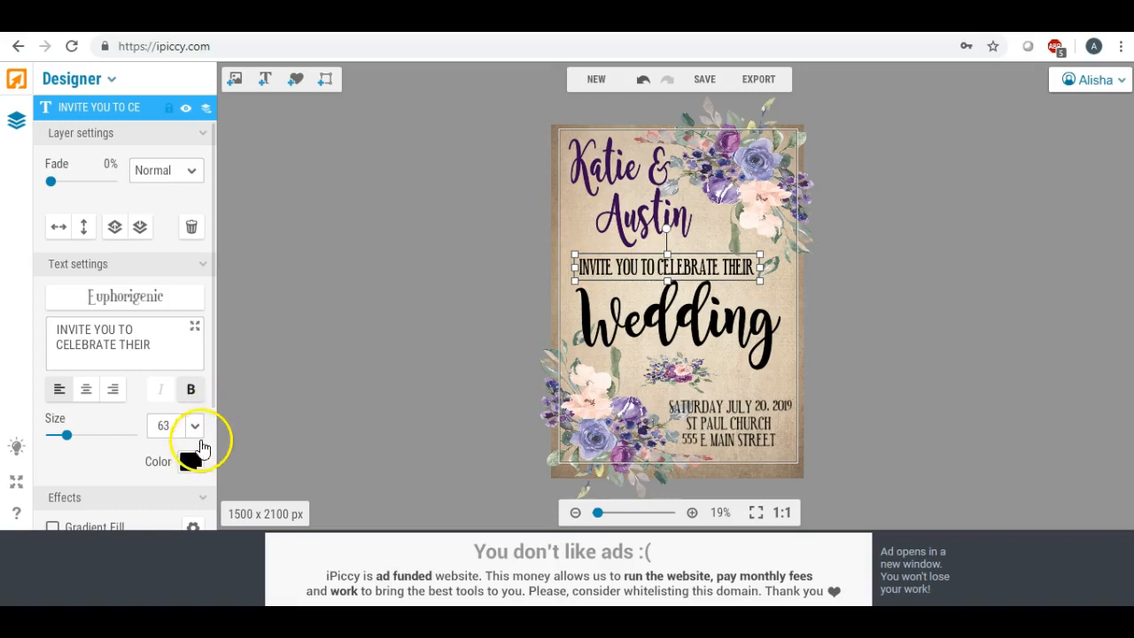
{"action": "left_click", "coordinate": [189, 460]}
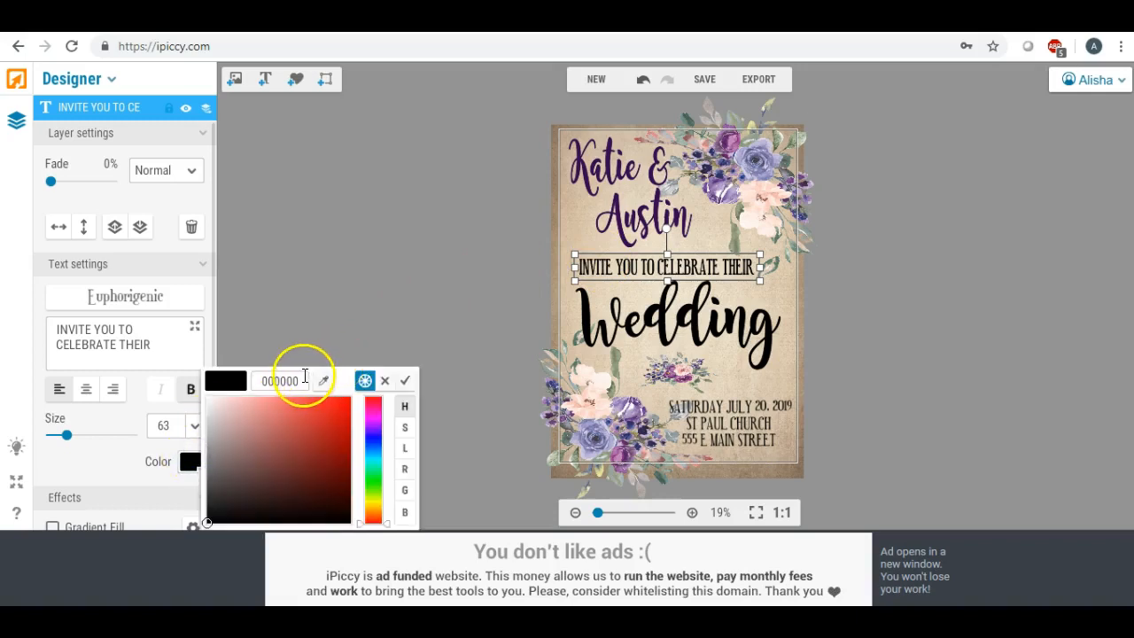
{"action": "double_click", "coordinate": [298, 381]}
{"action": "type", "text": "3b0952"}
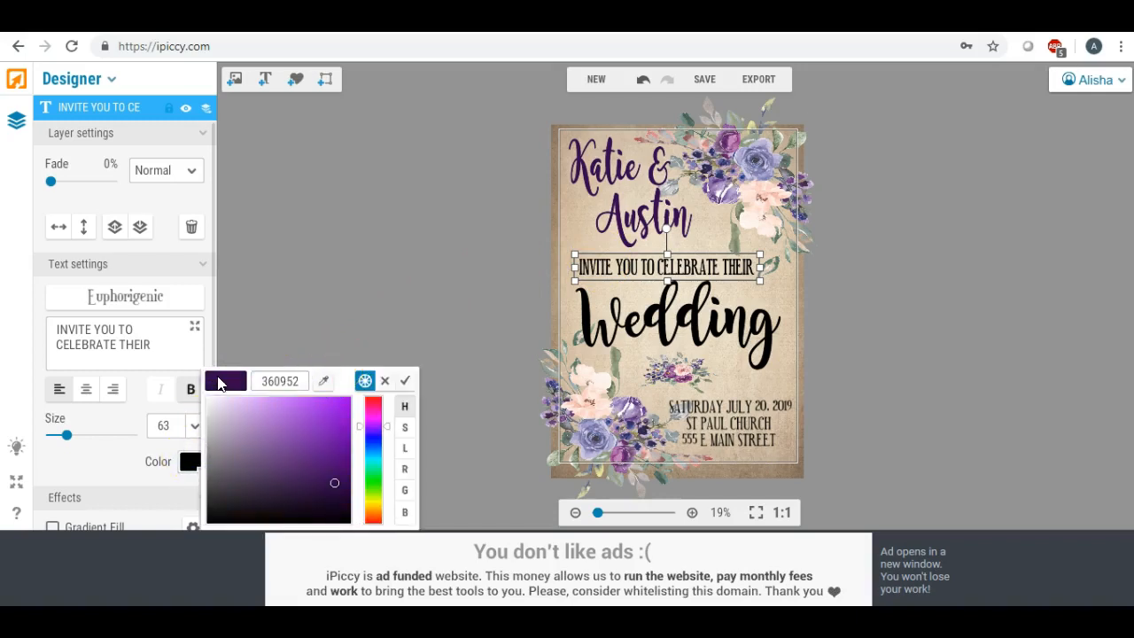
{"action": "key", "text": "Return"}
Recolor the "Wedding" text with the copied dark purple 360952.
{"action": "left_click", "coordinate": [684, 320]}
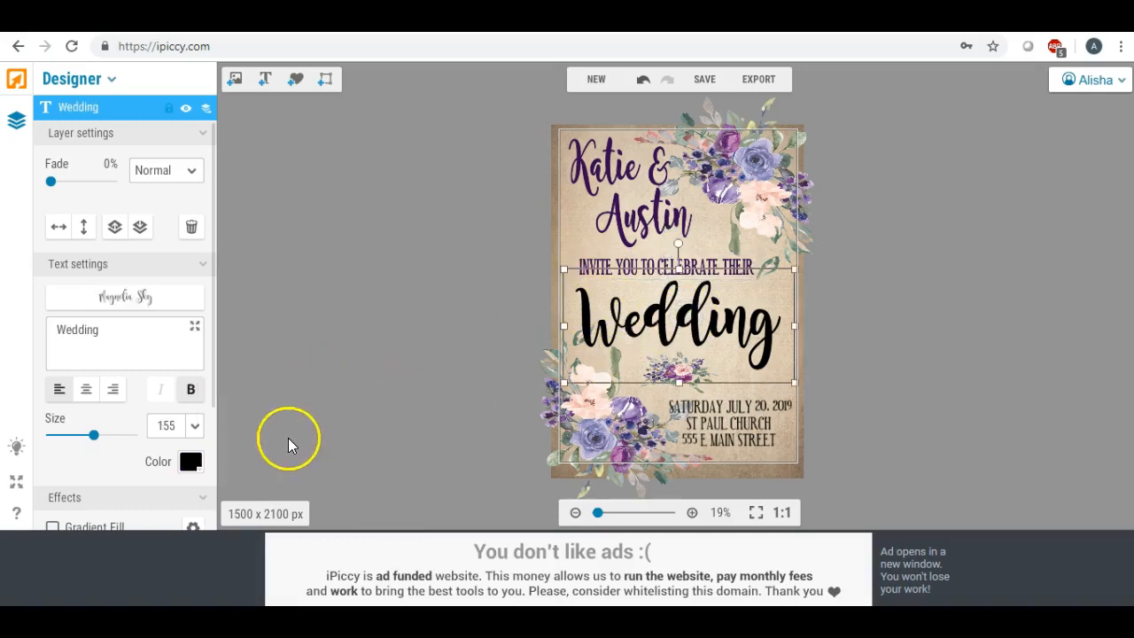
{"action": "left_click", "coordinate": [189, 461]}
{"action": "left_click_drag", "start_coordinate": [301, 381], "coordinate": [223, 382]}
{"action": "type", "text": "360f52"}
{"action": "key", "text": "Return"}
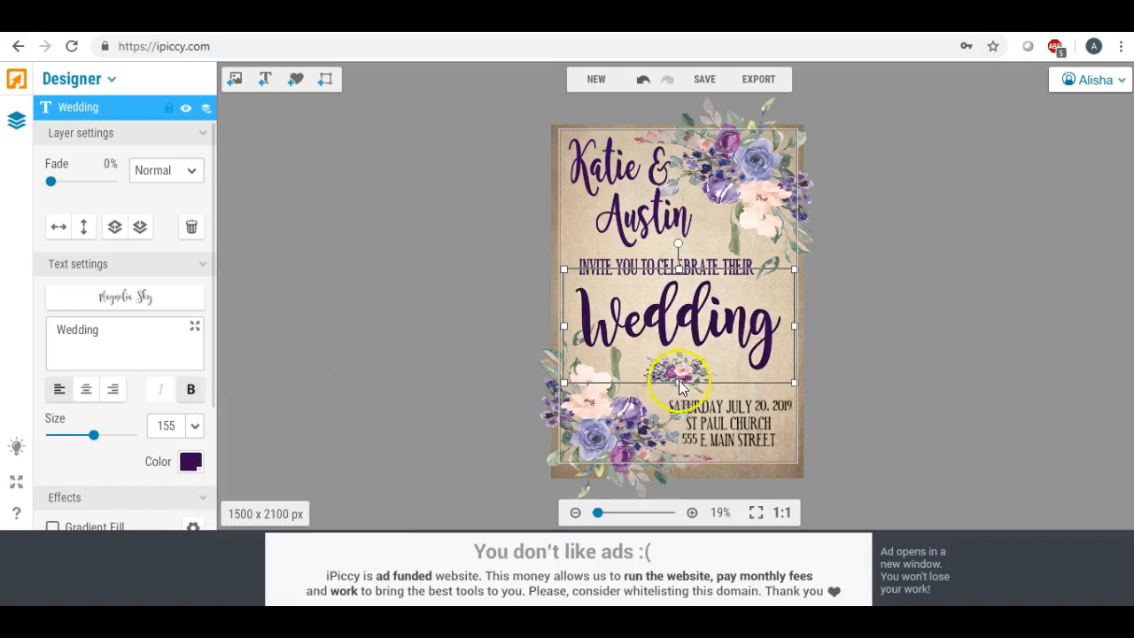
Apply the copied dark purple 360952 to the date and venue text block and deselect it.
{"action": "left_click", "coordinate": [718, 410]}
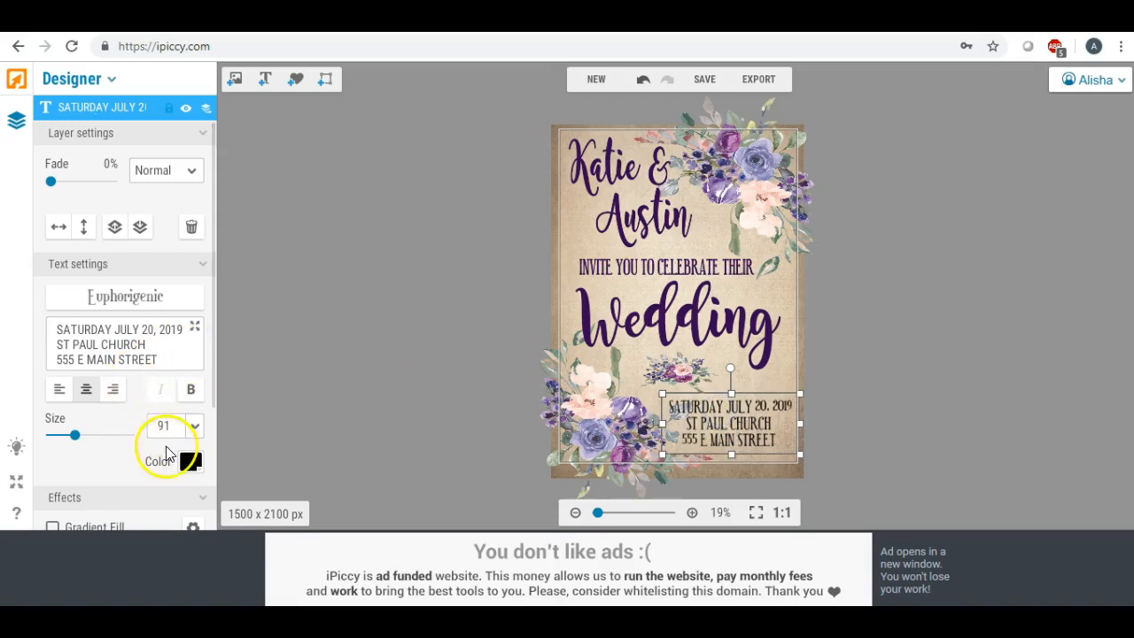
{"action": "left_click", "coordinate": [190, 461]}
{"action": "double_click", "coordinate": [270, 381]}
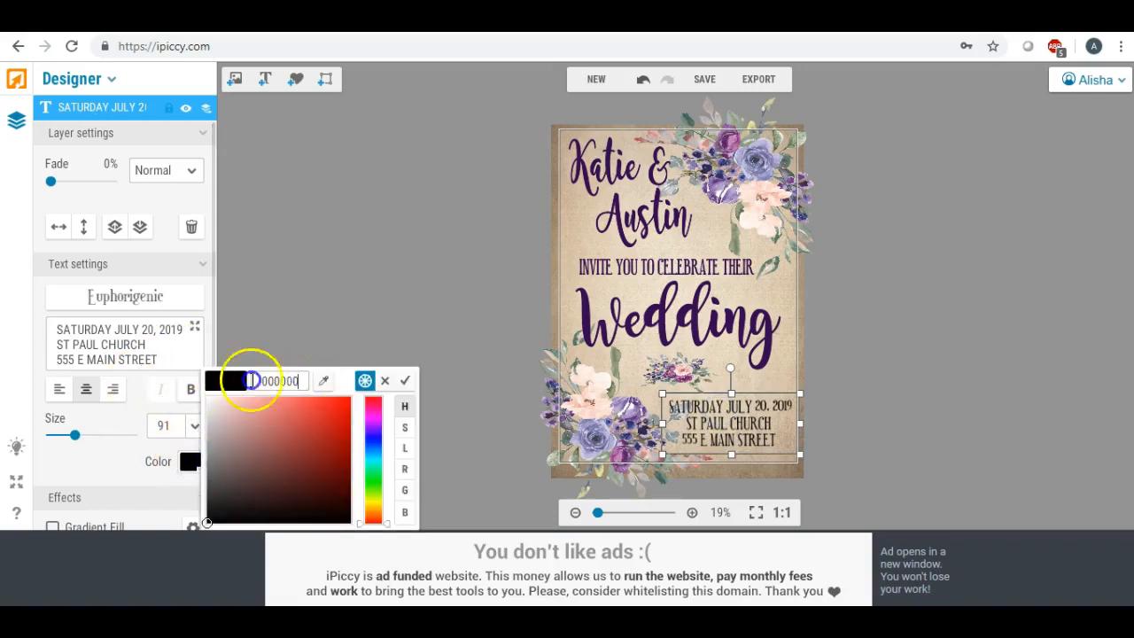
{"action": "key", "text": "ctrl+v"}
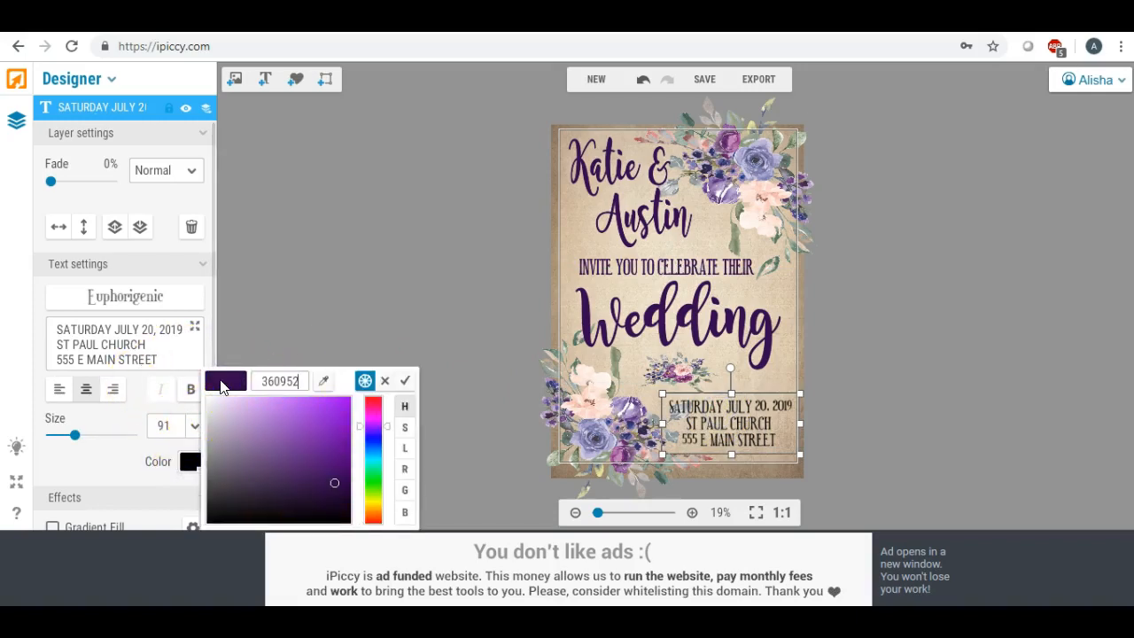
{"action": "left_click", "coordinate": [222, 386]}
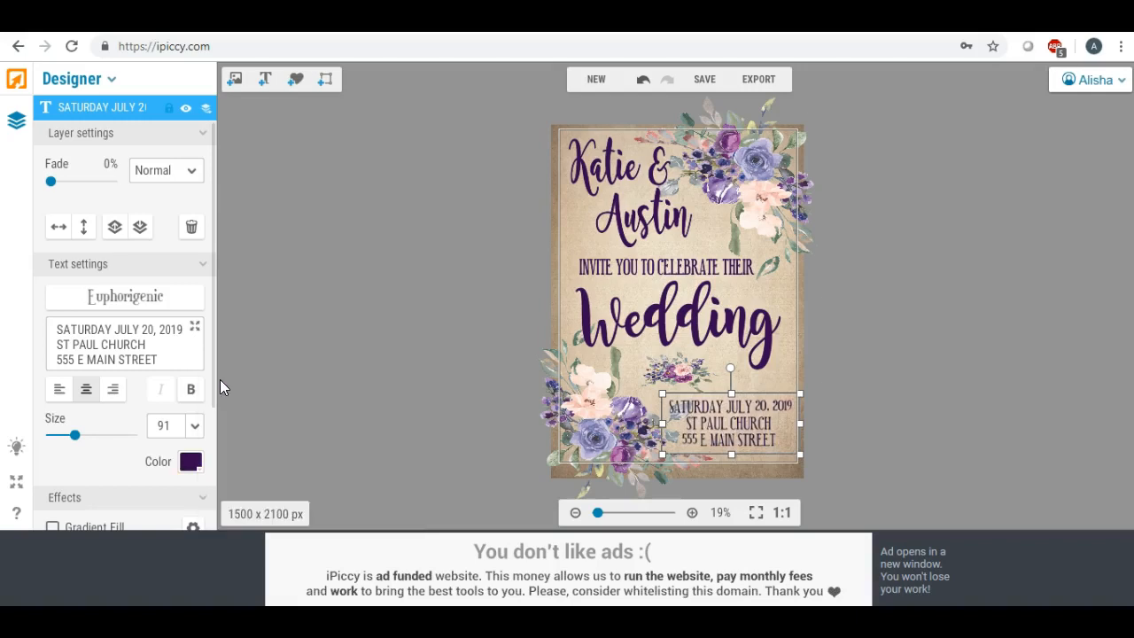
{"action": "left_click", "coordinate": [405, 324]}
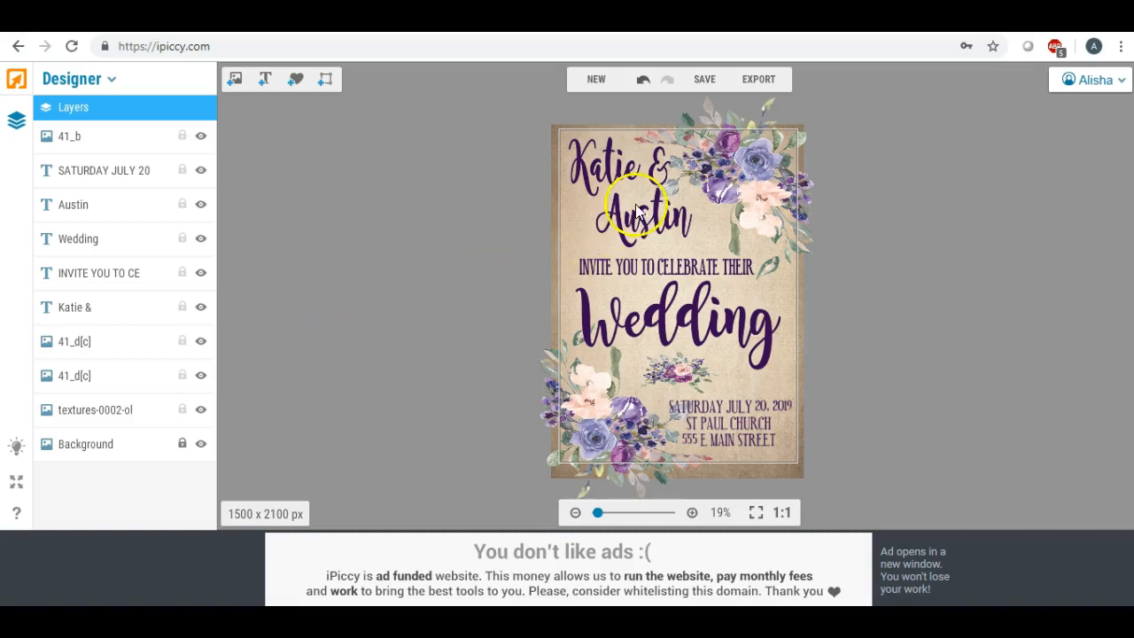
Enlarge the upper-right floral bouquet slightly, nudge it back over the invitation's corner and deselect it.
{"action": "left_click", "coordinate": [735, 164]}
{"action": "left_click_drag", "start_coordinate": [817, 96], "coordinate": [826, 91]}
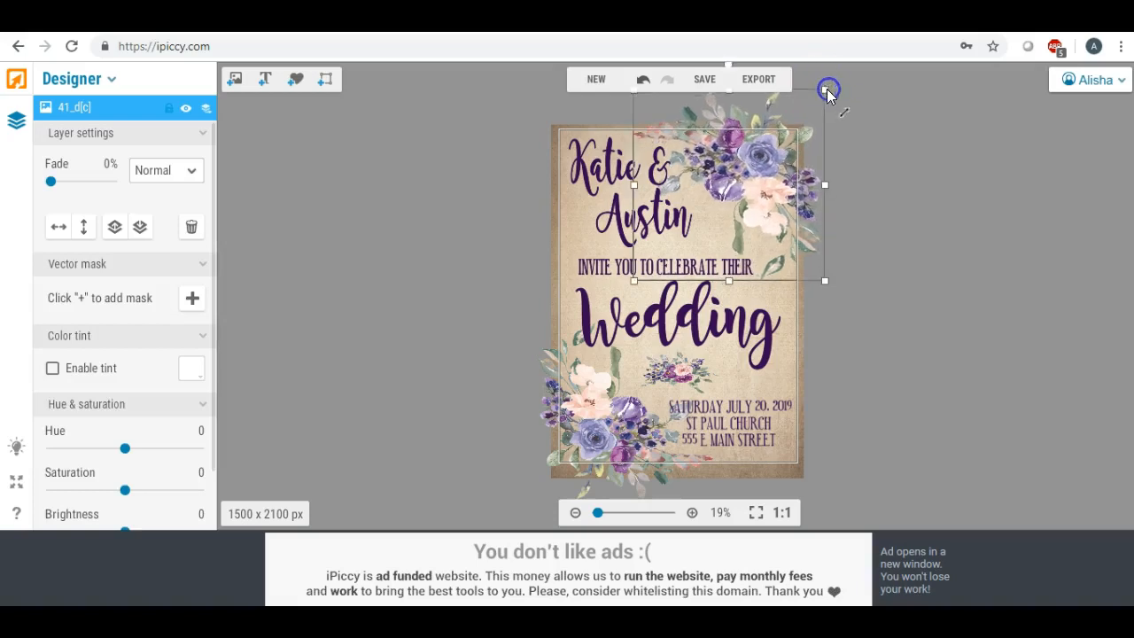
{"action": "left_click_drag", "start_coordinate": [759, 159], "coordinate": [756, 162]}
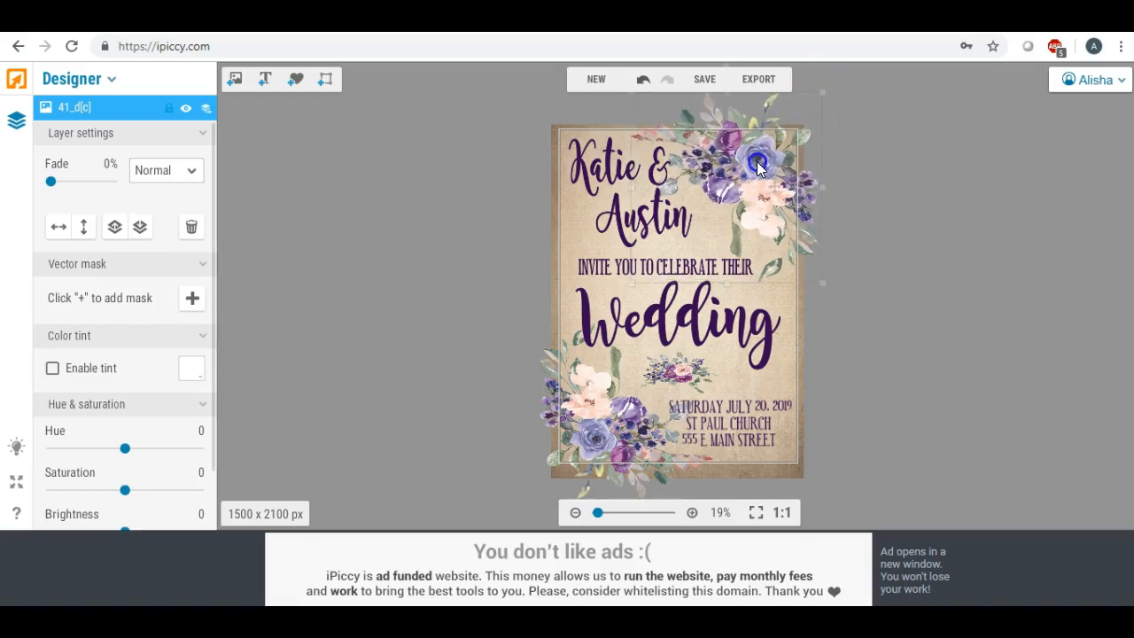
{"action": "left_click", "coordinate": [409, 187]}
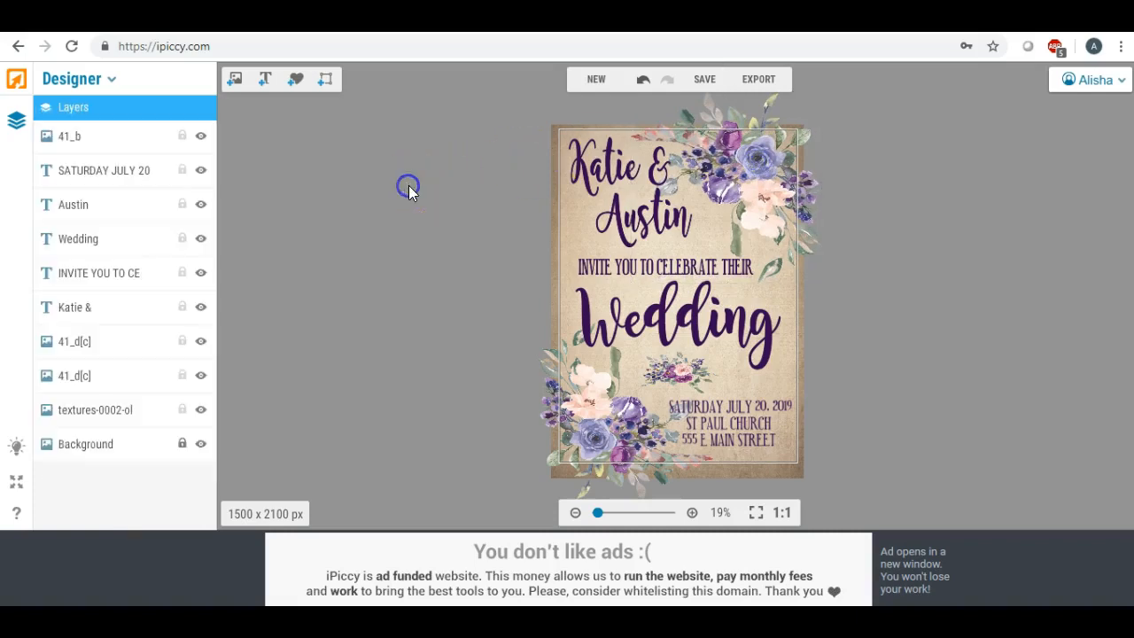